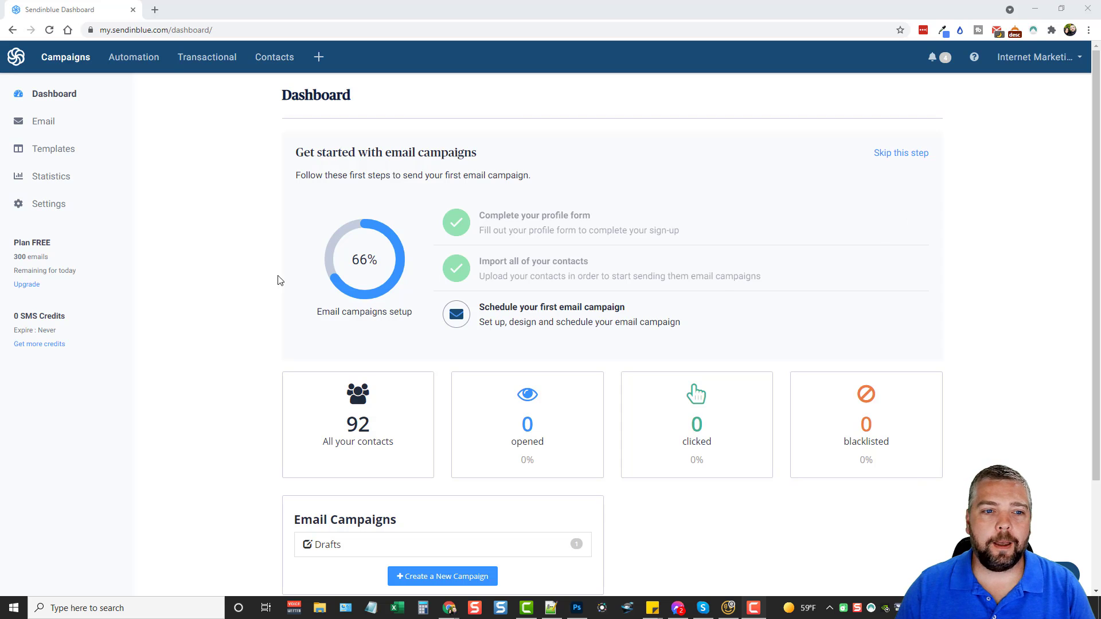
- Skip the email campaign getting-started checklist on the dashboard
click(218, 264)
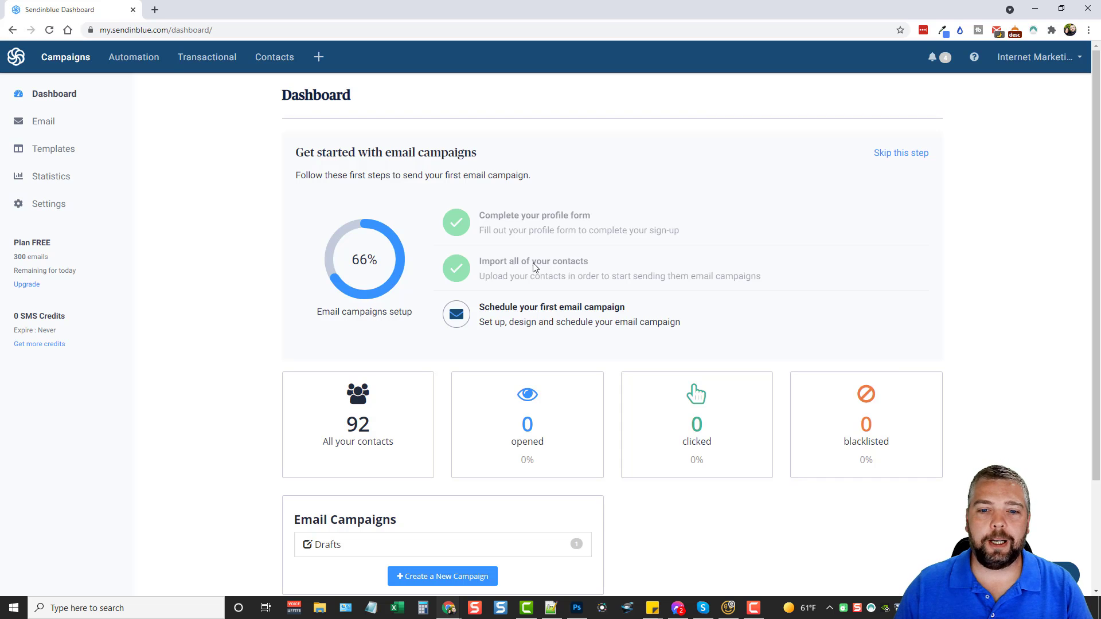
scroll(362, 322, down, 2)
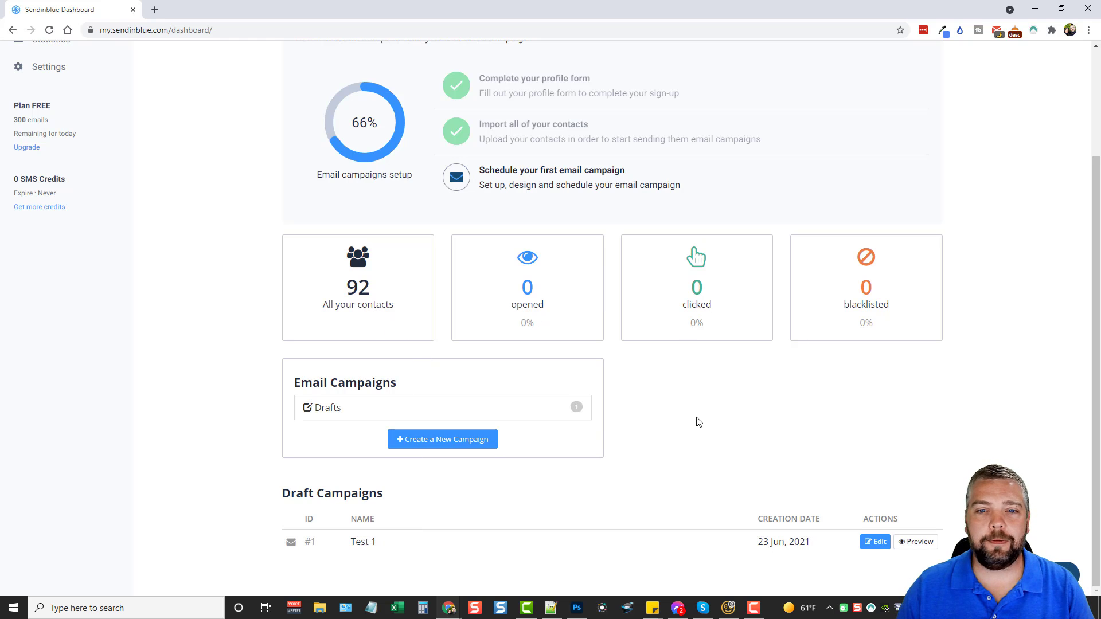
scroll(699, 422, up, 3)
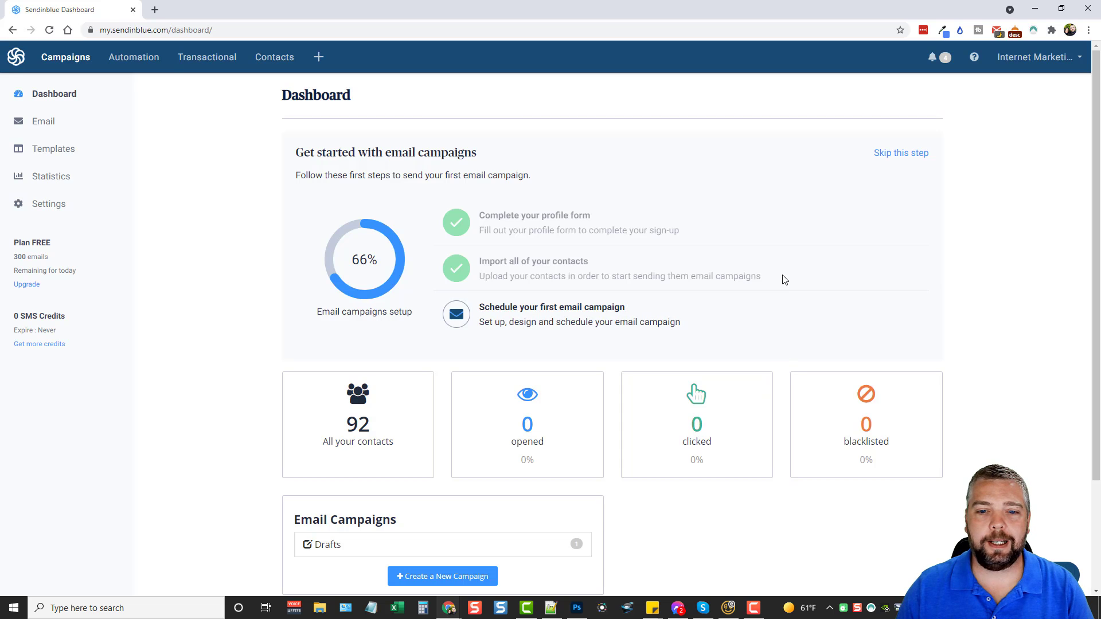
click(890, 160)
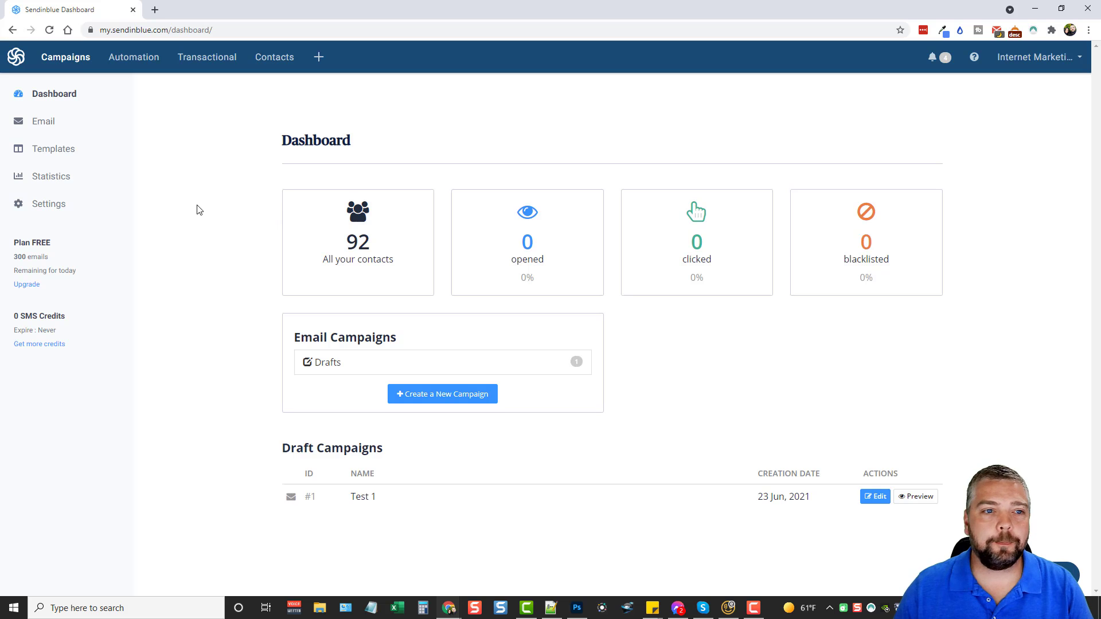
- Go to the email campaigns list and start creating a new email campaign
click(45, 122)
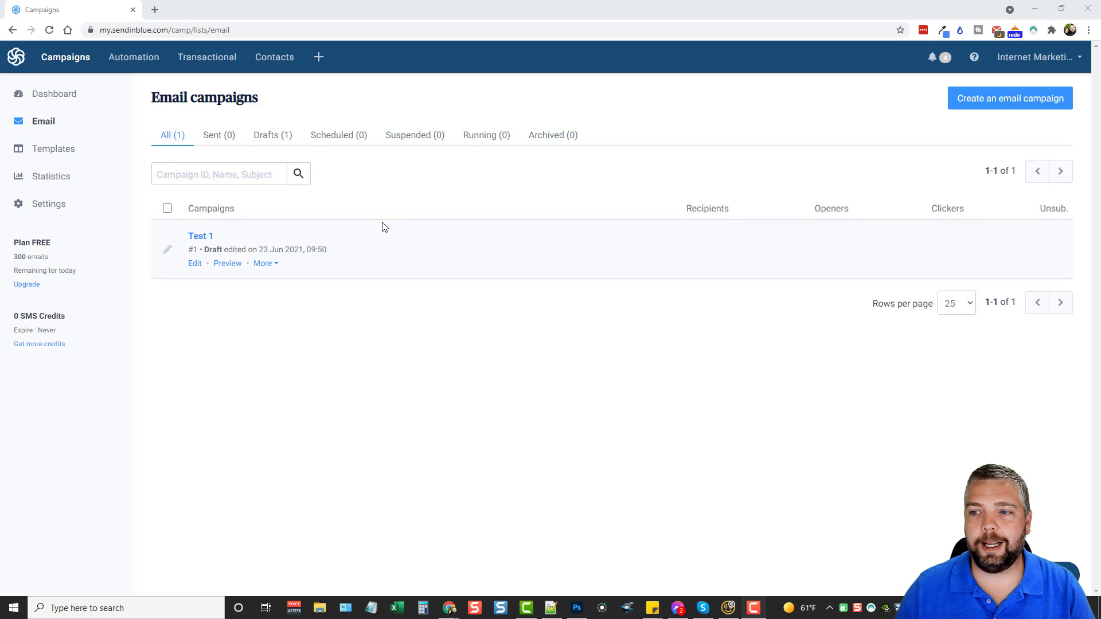
click(1010, 106)
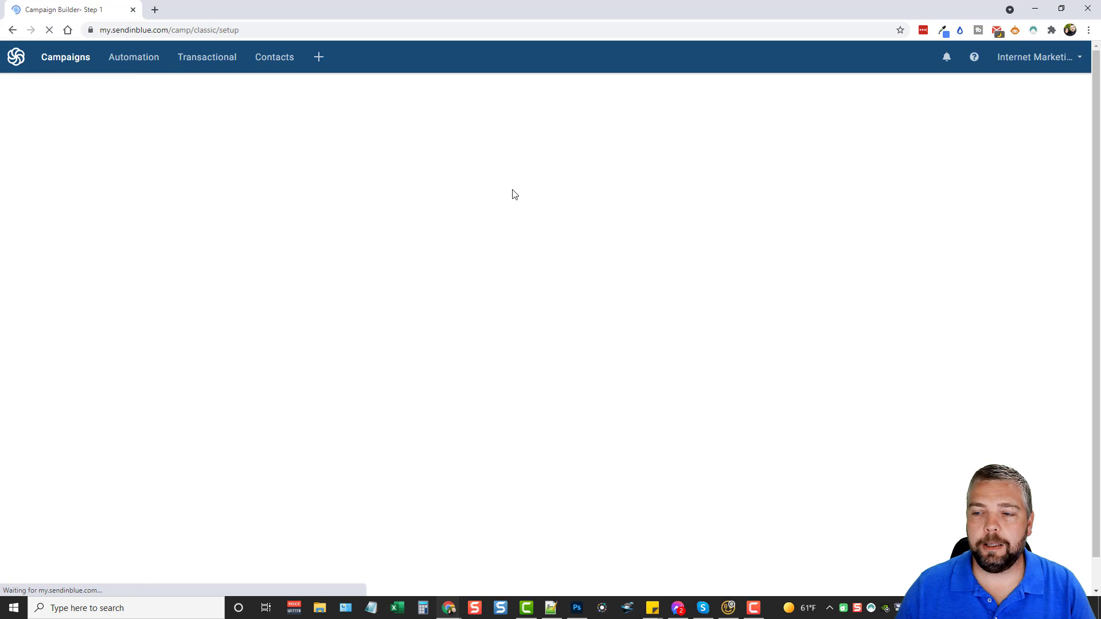
scroll(154, 247, down, 1)
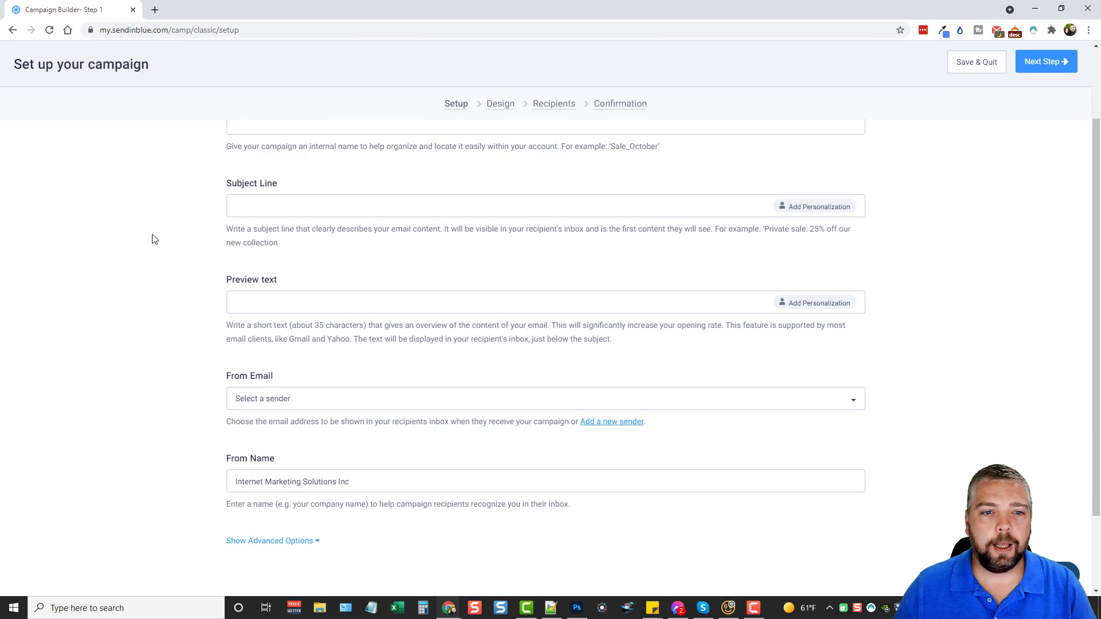
scroll(158, 247, up, 1)
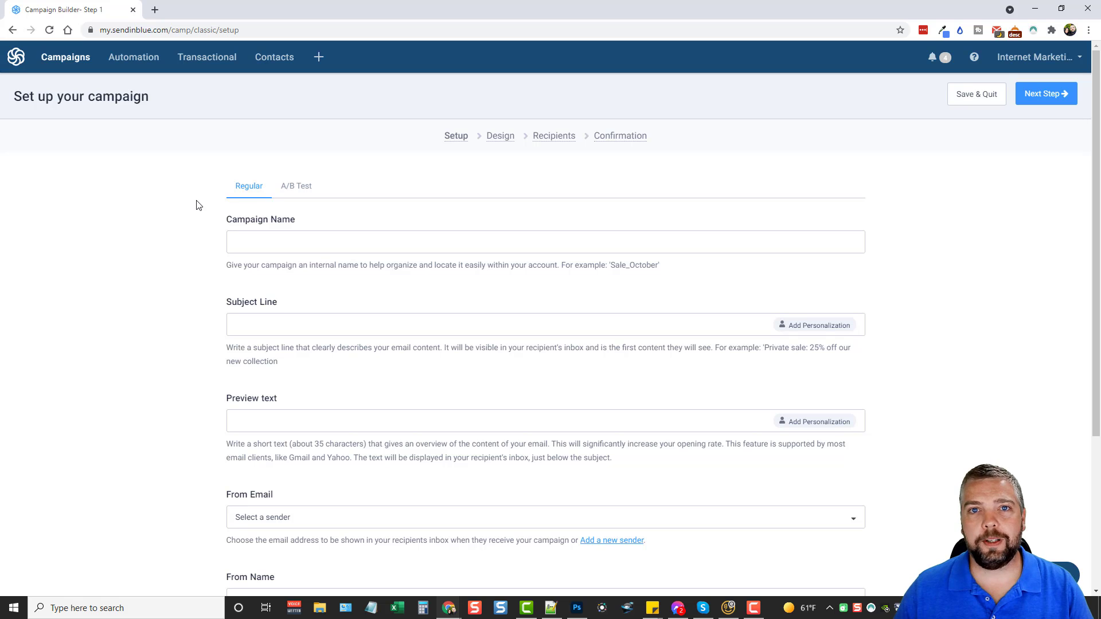
click(290, 241)
scroll(183, 296, down, 2)
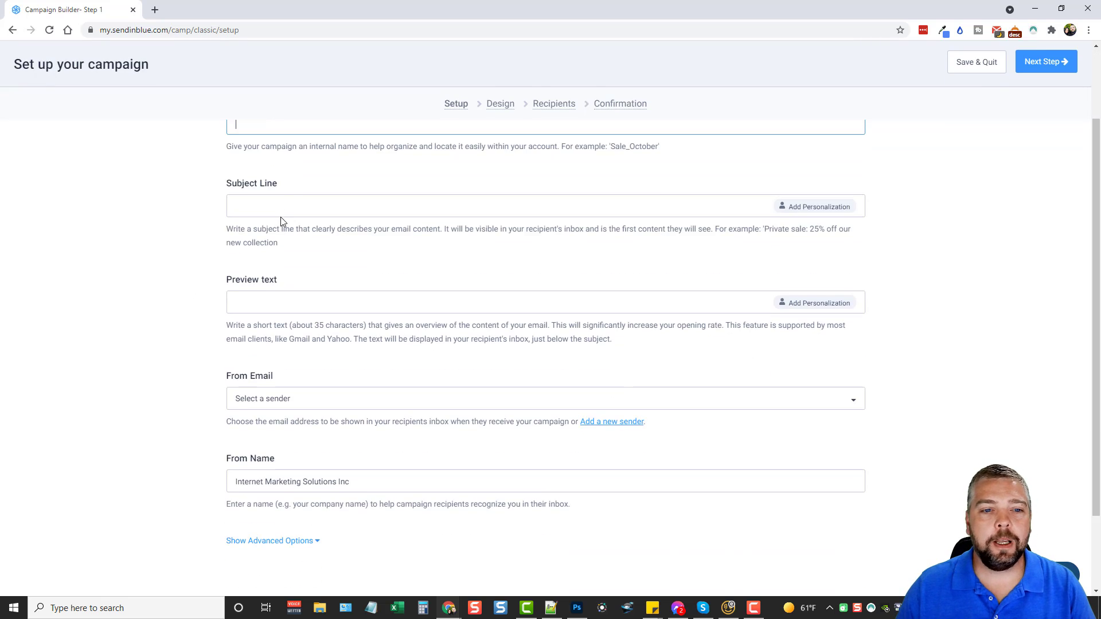
- Insert a FIRSTNAME personalization into the subject line, with "Friend" as the value used if the attribute is empty
click(287, 201)
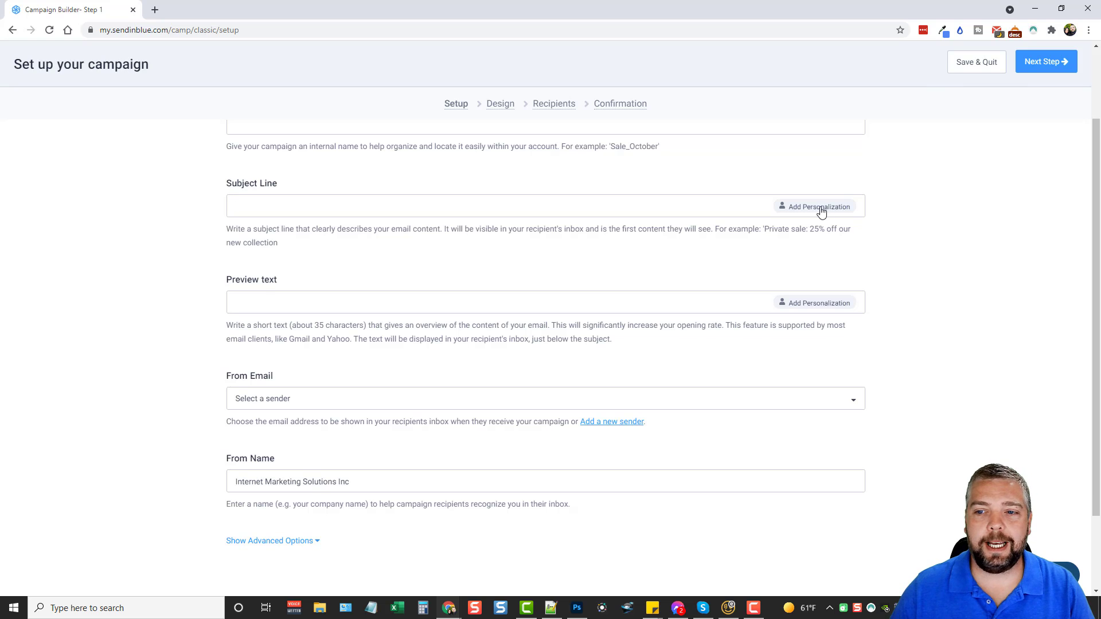
click(801, 209)
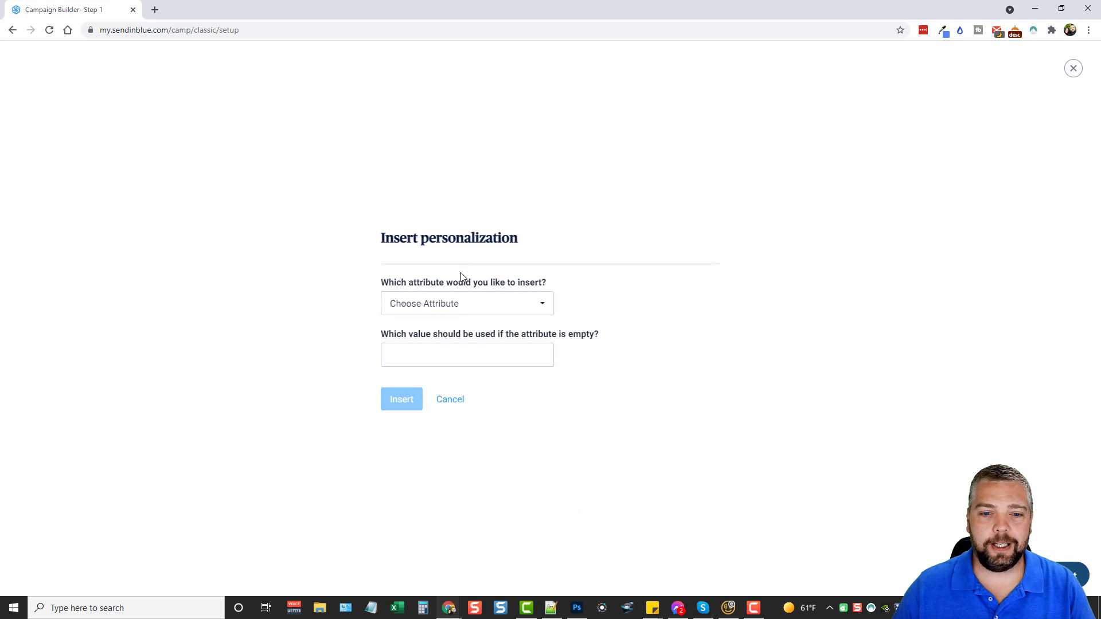
click(461, 307)
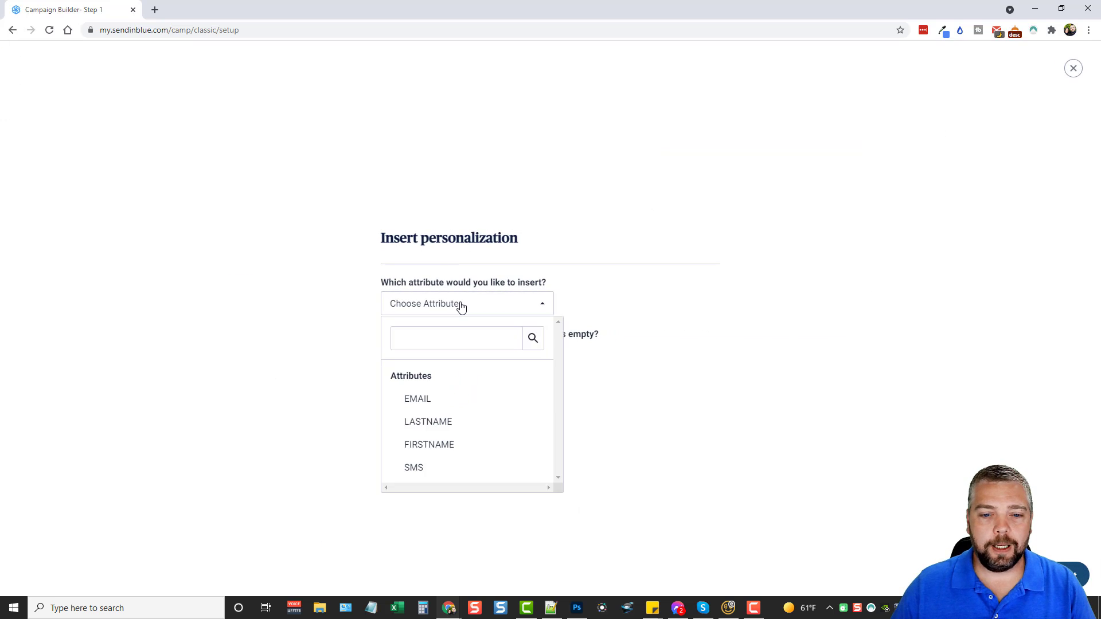
click(433, 424)
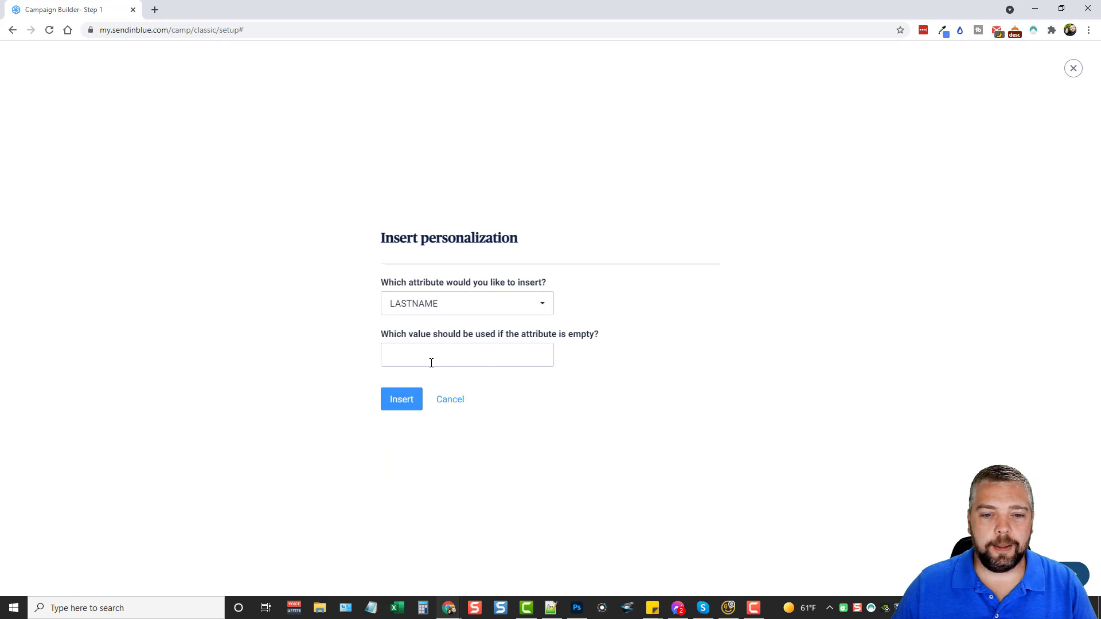
click(478, 353)
text(Fr)
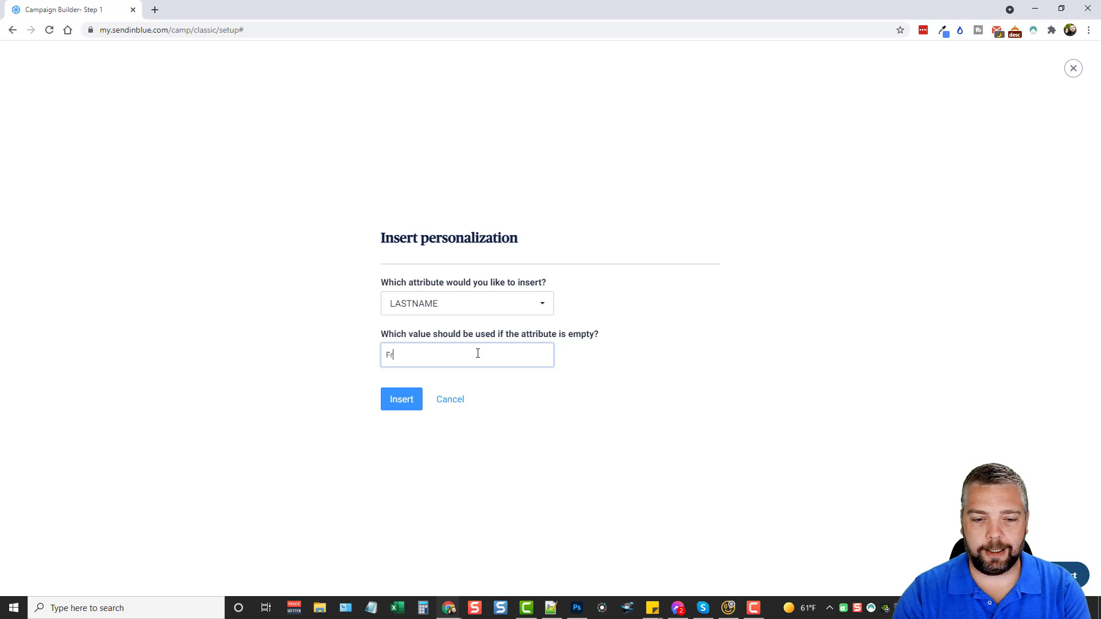
text(iend)
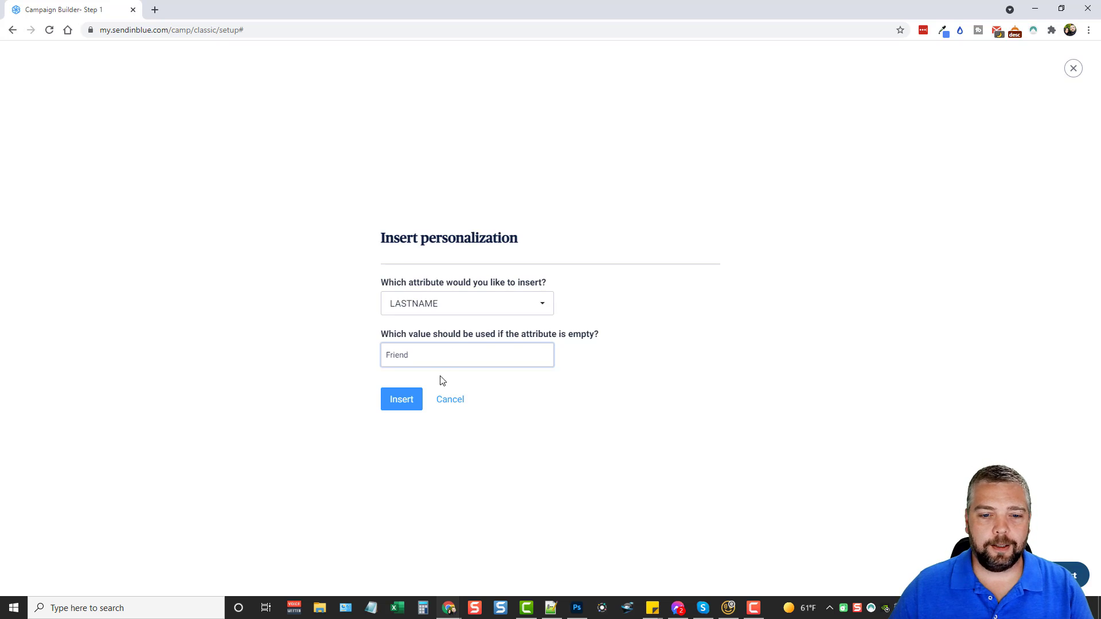
click(451, 308)
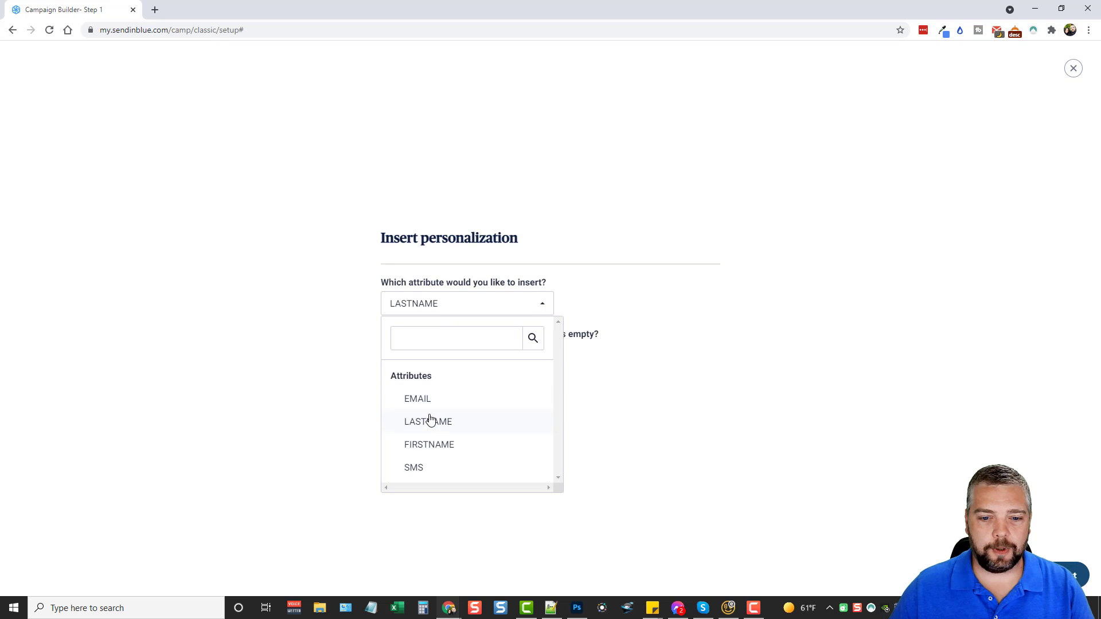
click(420, 448)
click(400, 400)
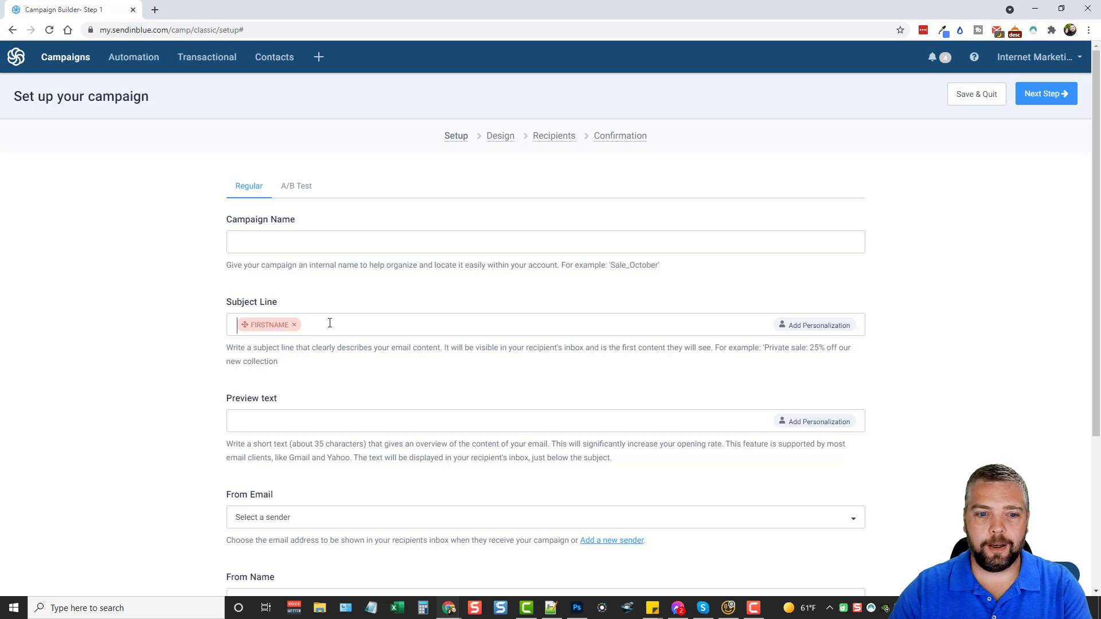
- Complete the subject line with "Hey" before the FIRSTNAME attribute and ", did you check this out?" after it
text(Hey,)
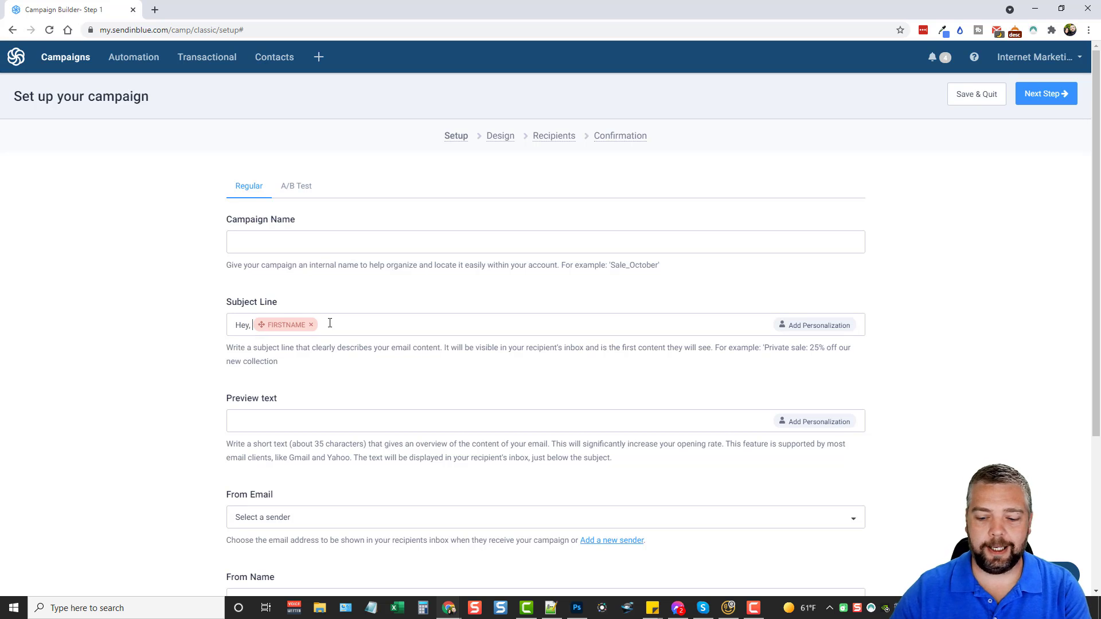
key(BackSpace)
key(BackSpace)
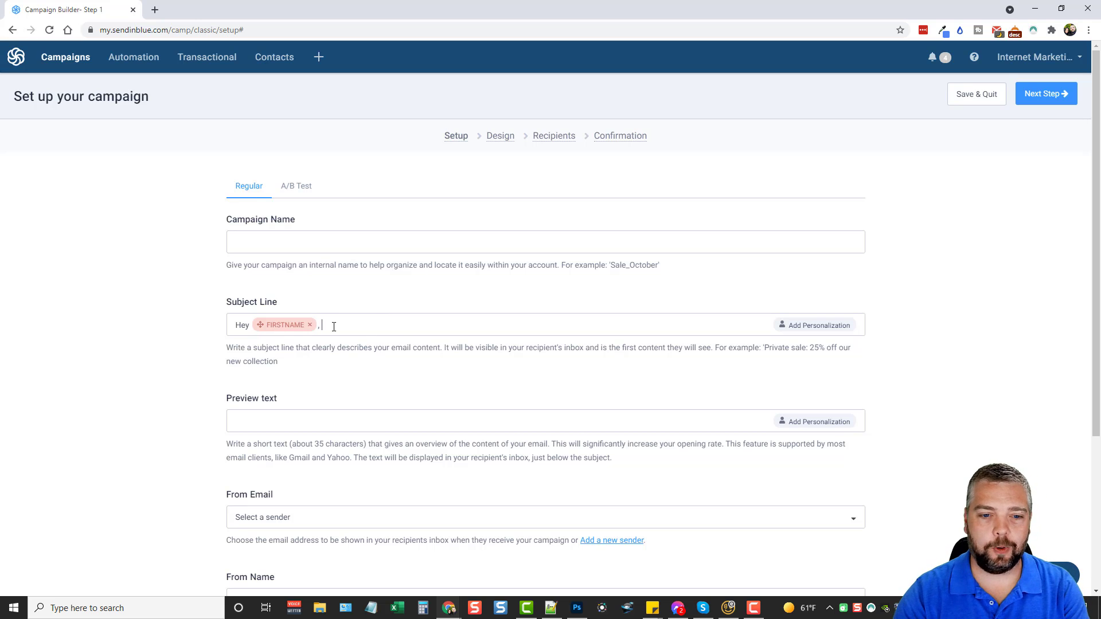
text(, did you check t)
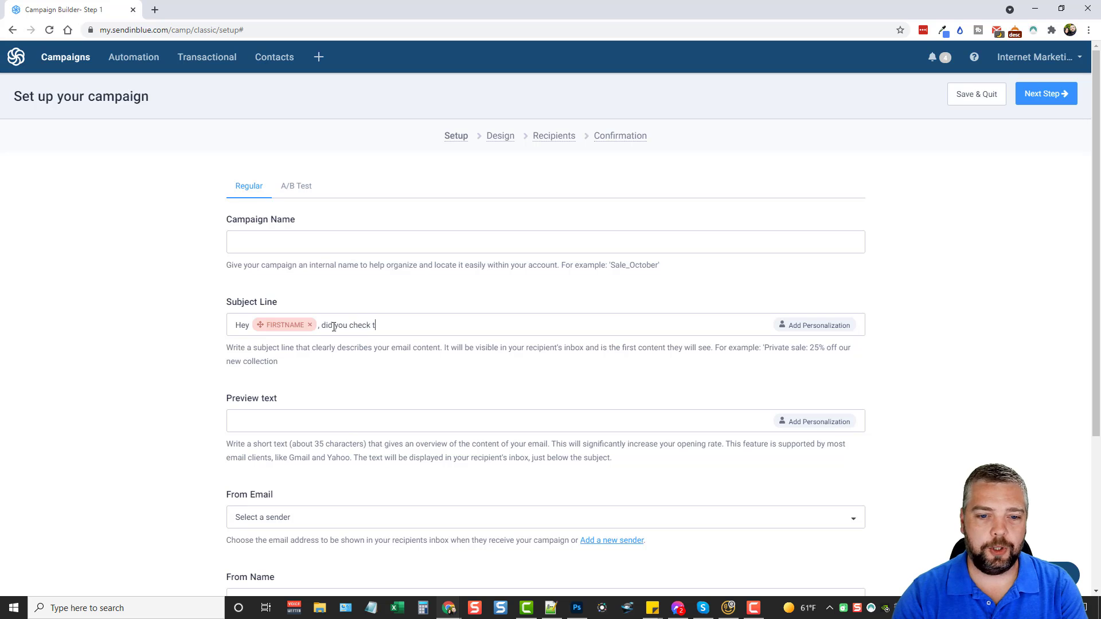
text(his out?)
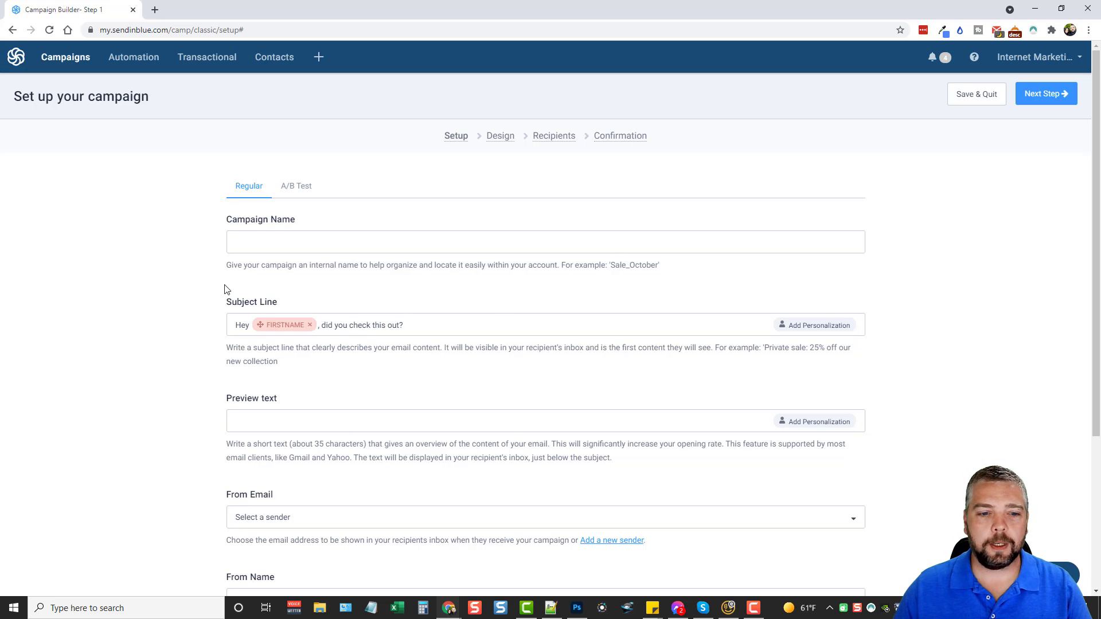
- Expand the advanced campaign options and review the reply-to, tracking, header, footer, unsubscribe, tag, attachment and mirror link settings
scroll(226, 290, down, 4)
click(324, 208)
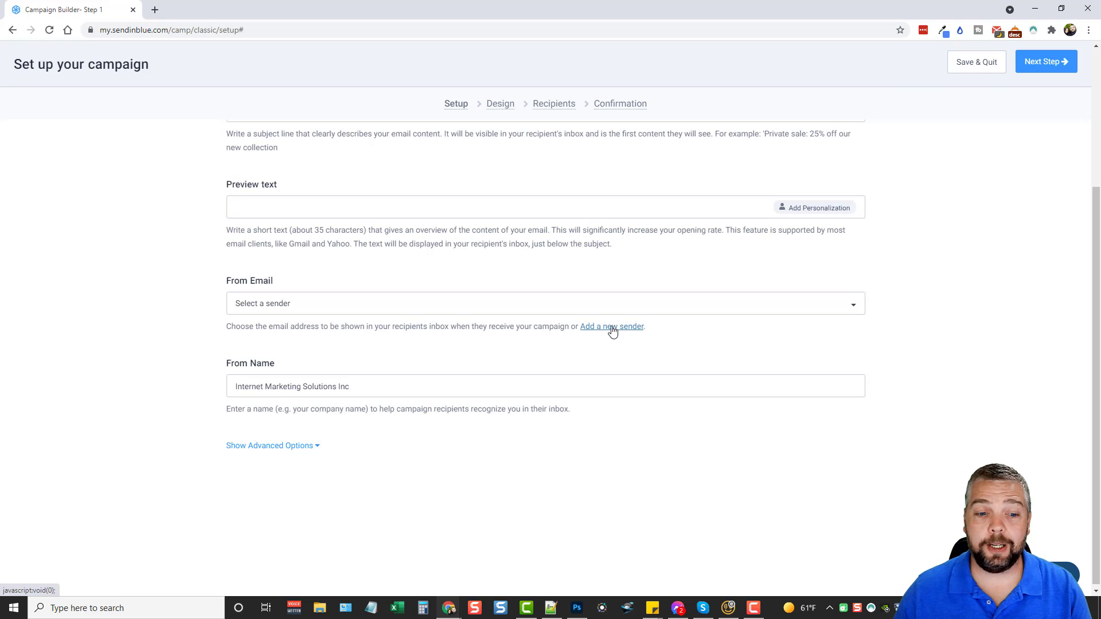
click(294, 447)
scroll(163, 437, down, 3)
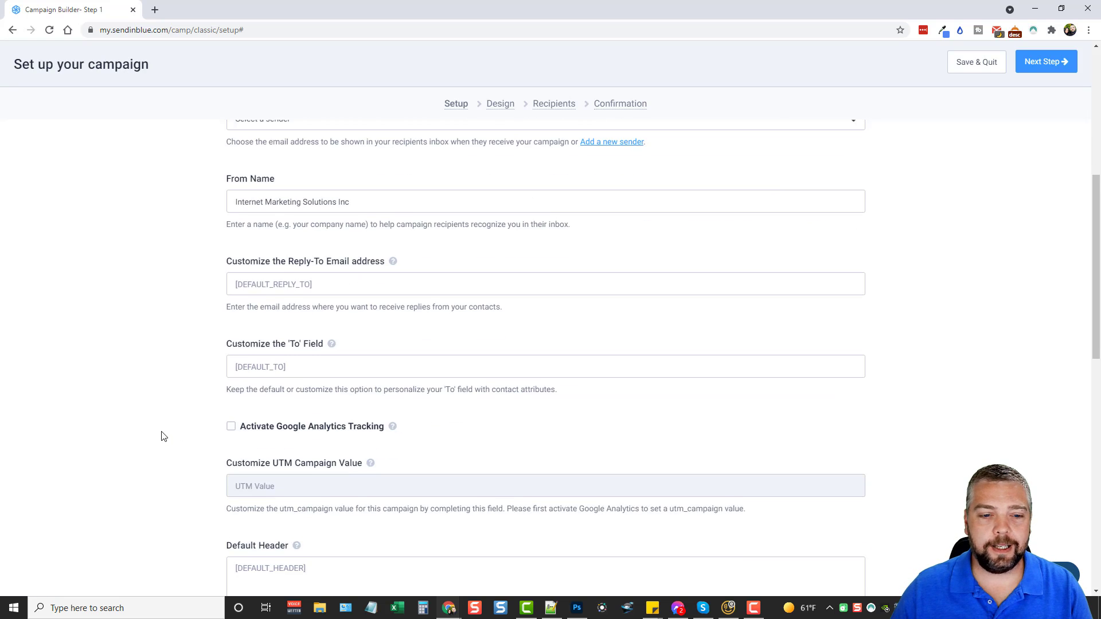
scroll(224, 357, down, 2)
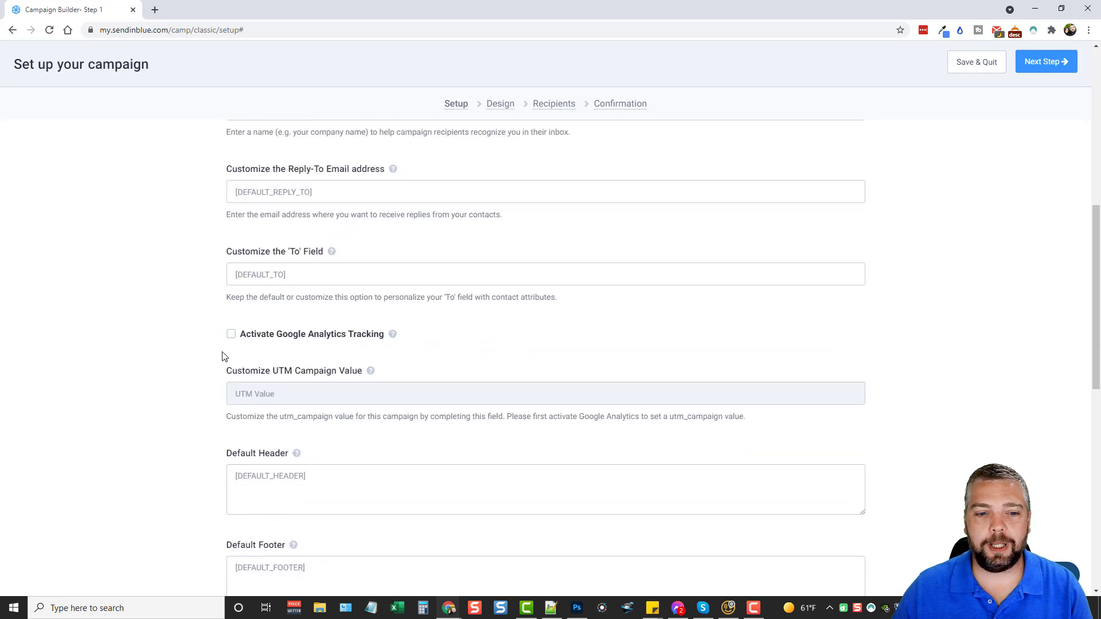
scroll(224, 356, down, 2)
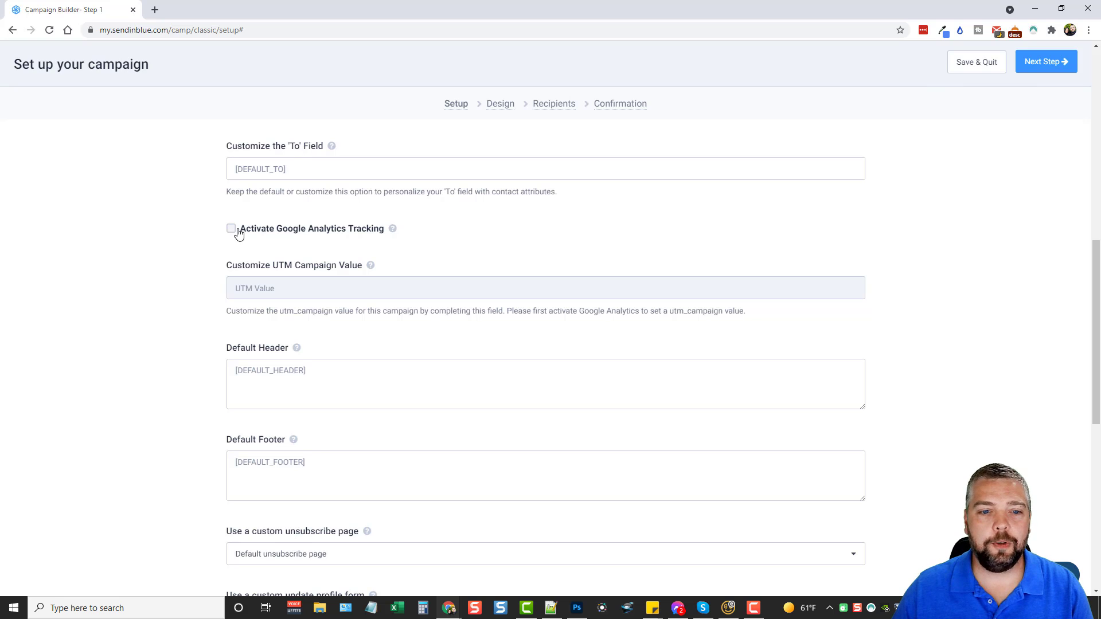
scroll(206, 382, down, 2)
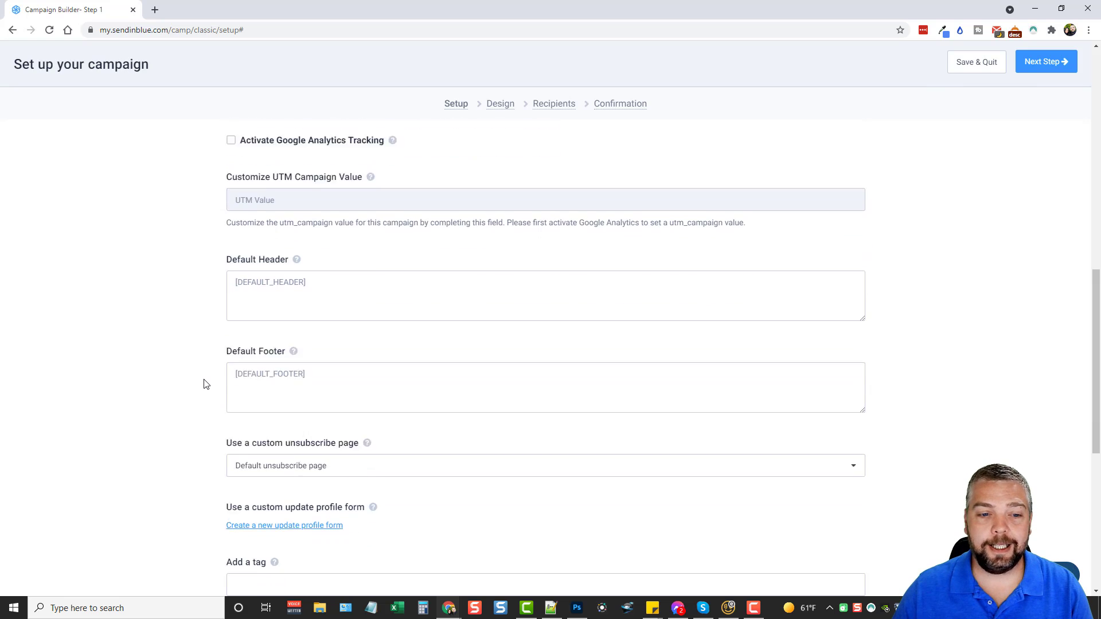
scroll(182, 339, down, 4)
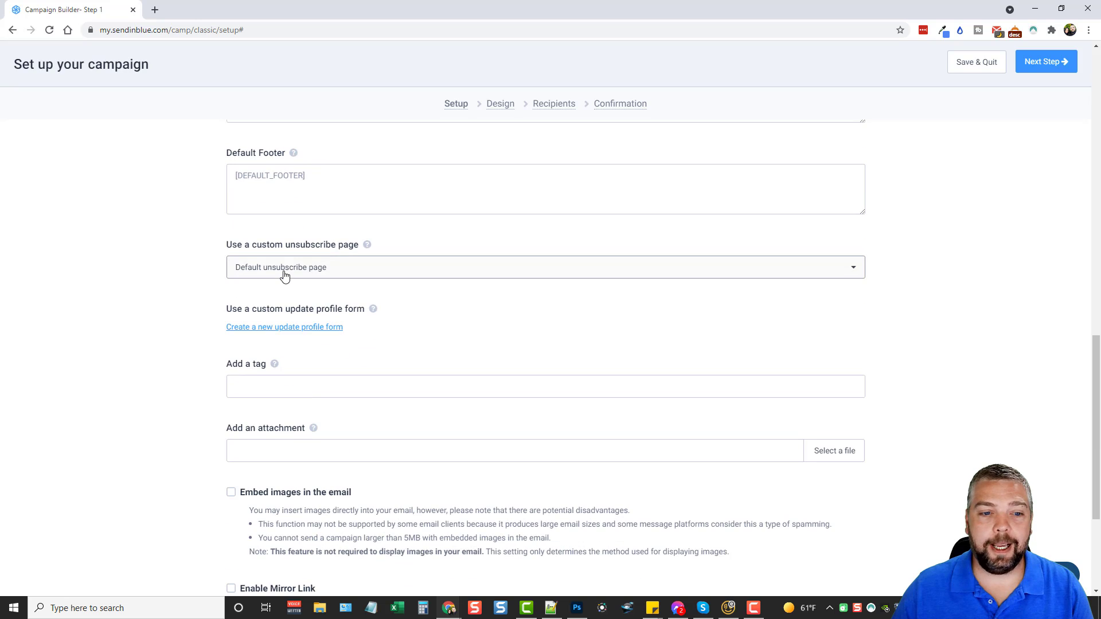
scroll(364, 361, down, 2)
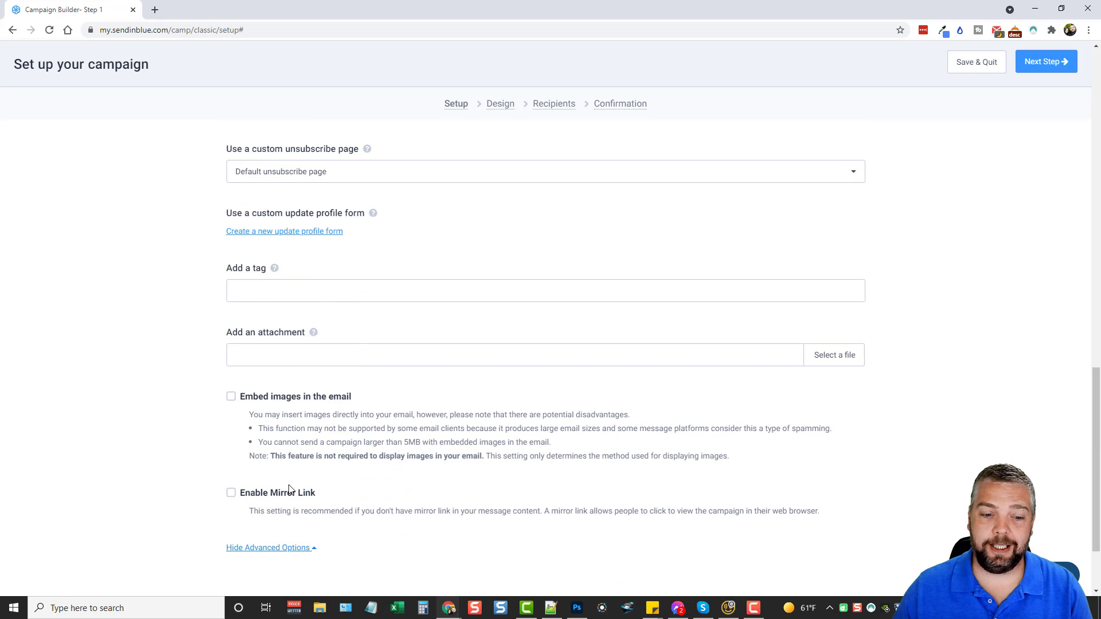
scroll(467, 458, up, 5)
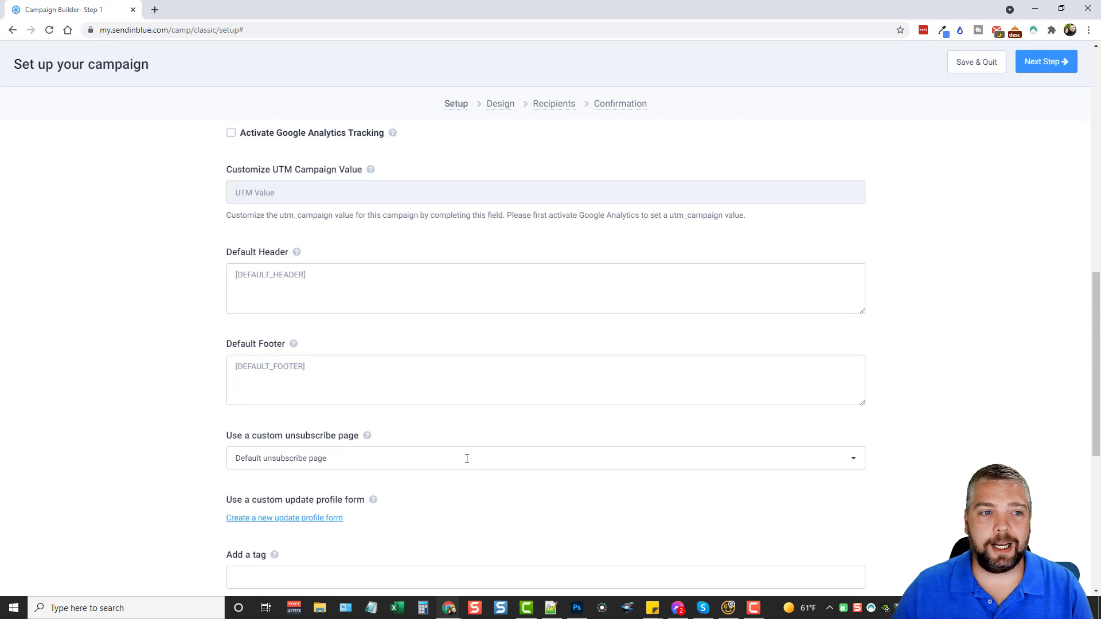
scroll(467, 458, up, 15)
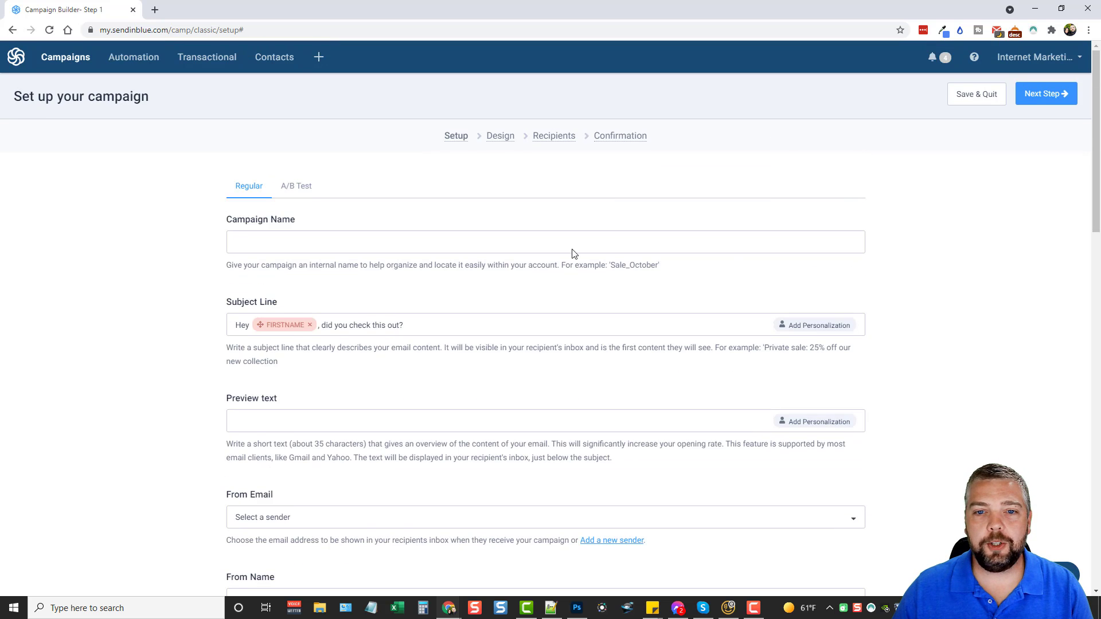
- Name the campaign "Test 2" and continue to the Design stage
click(1026, 94)
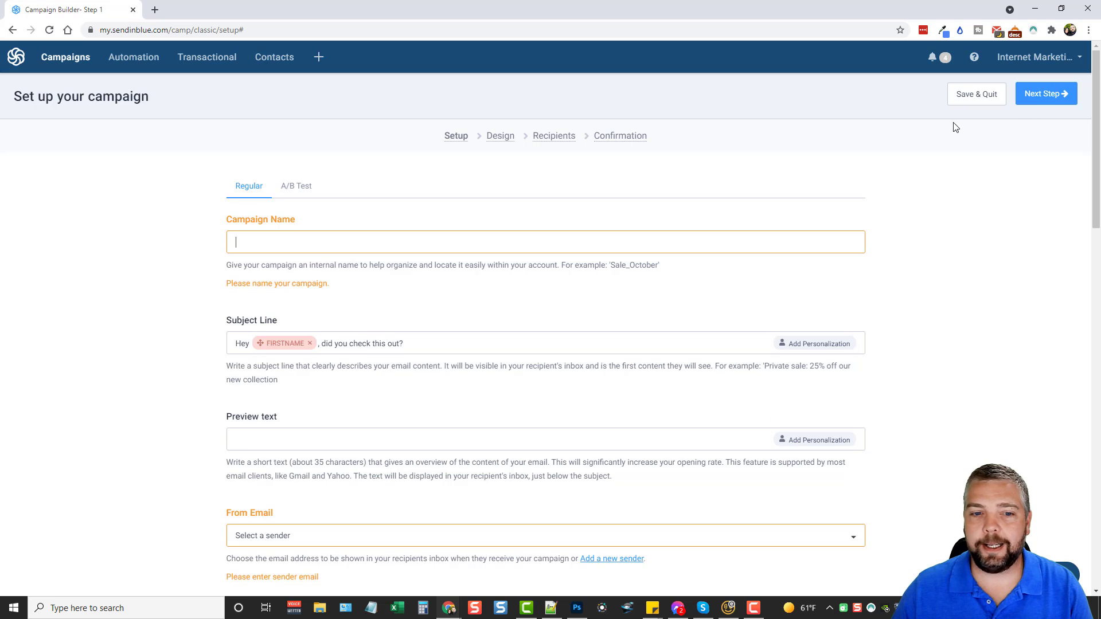
text(Test 2)
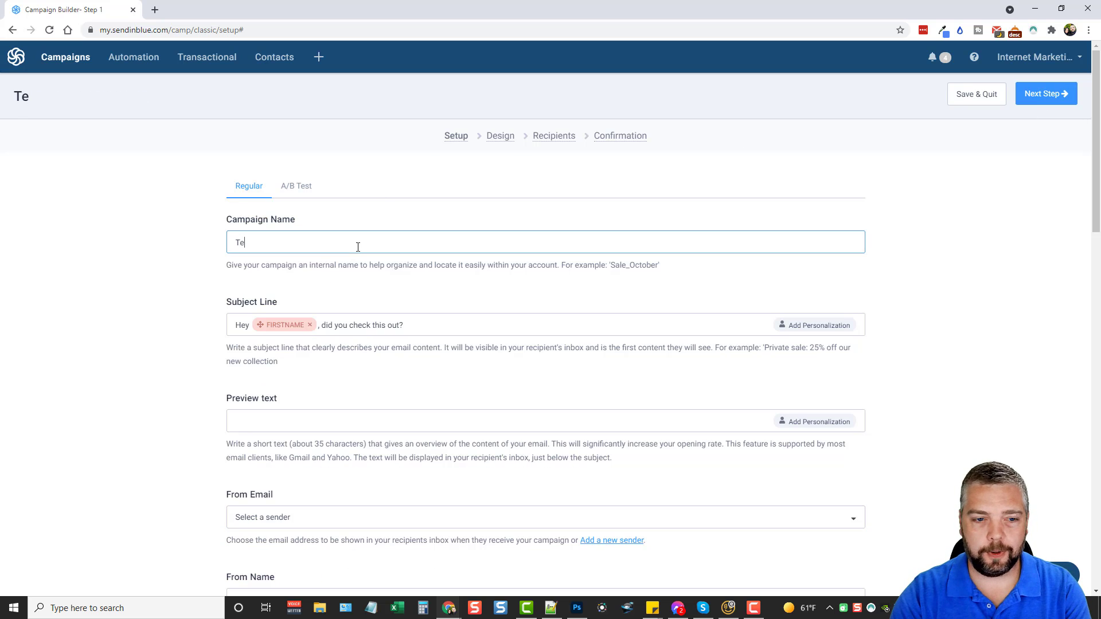
click(1046, 94)
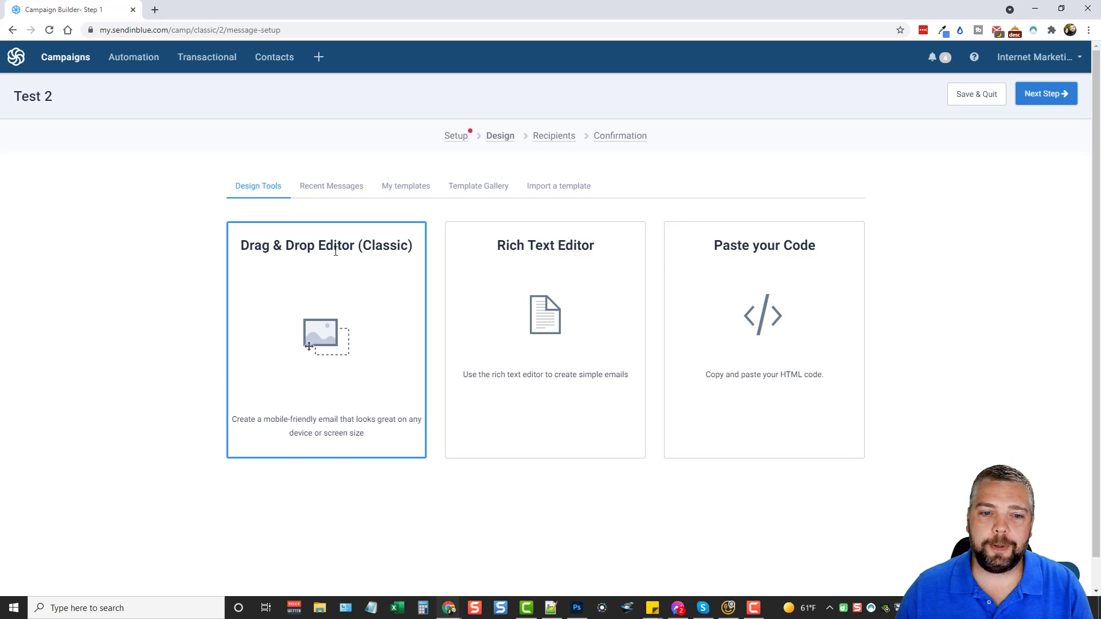
click(549, 326)
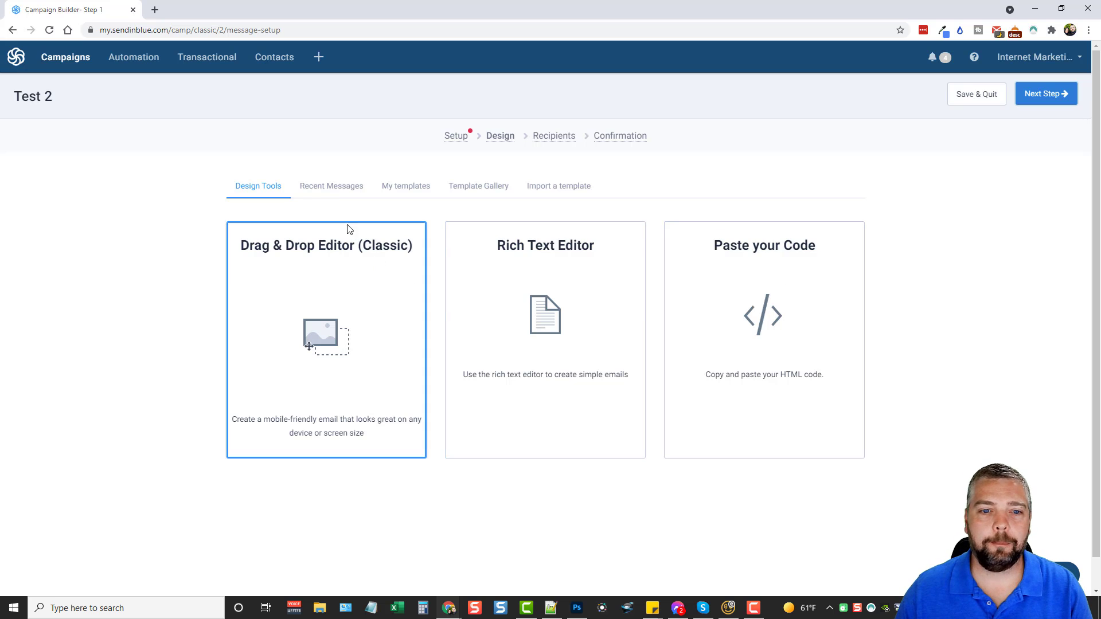
click(336, 192)
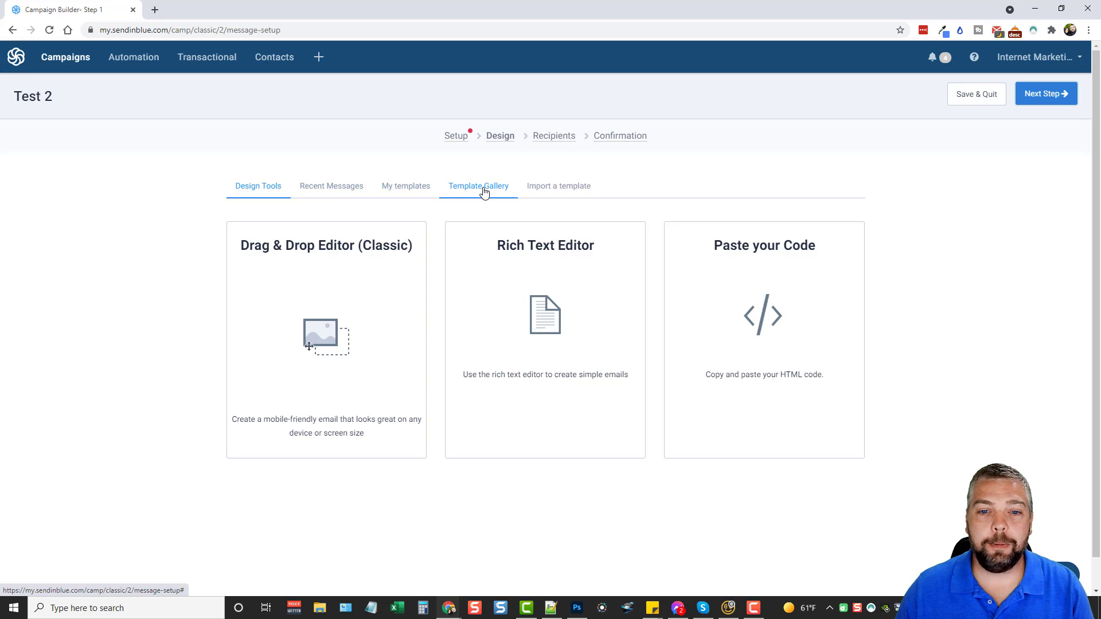
- Browse the email template gallery and check the option for importing a template from a shared URL
click(460, 189)
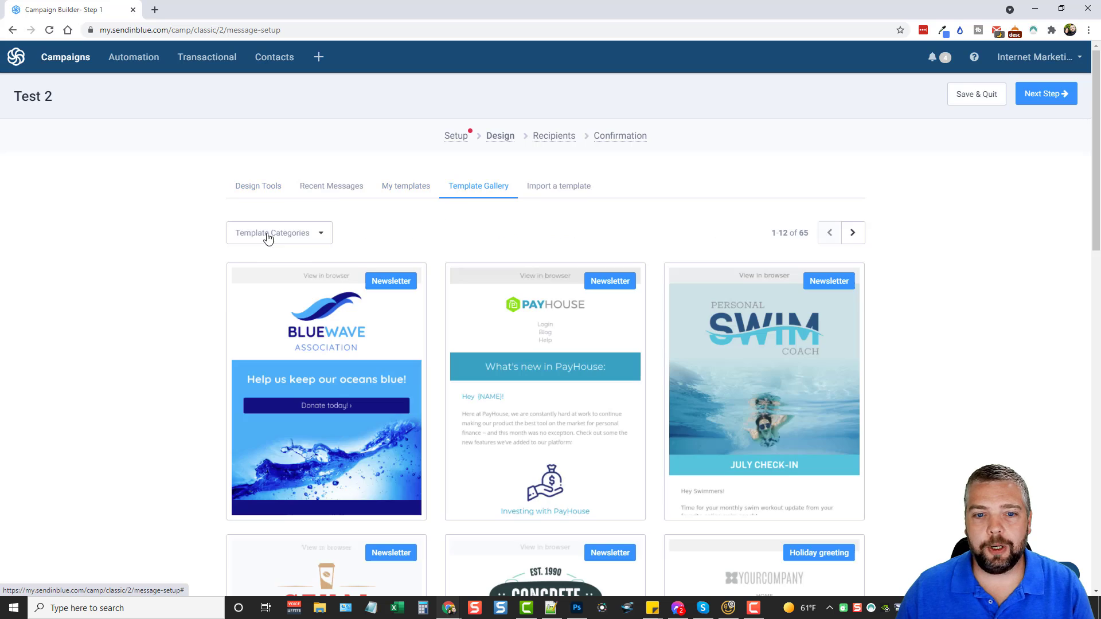
scroll(651, 386, down, 7)
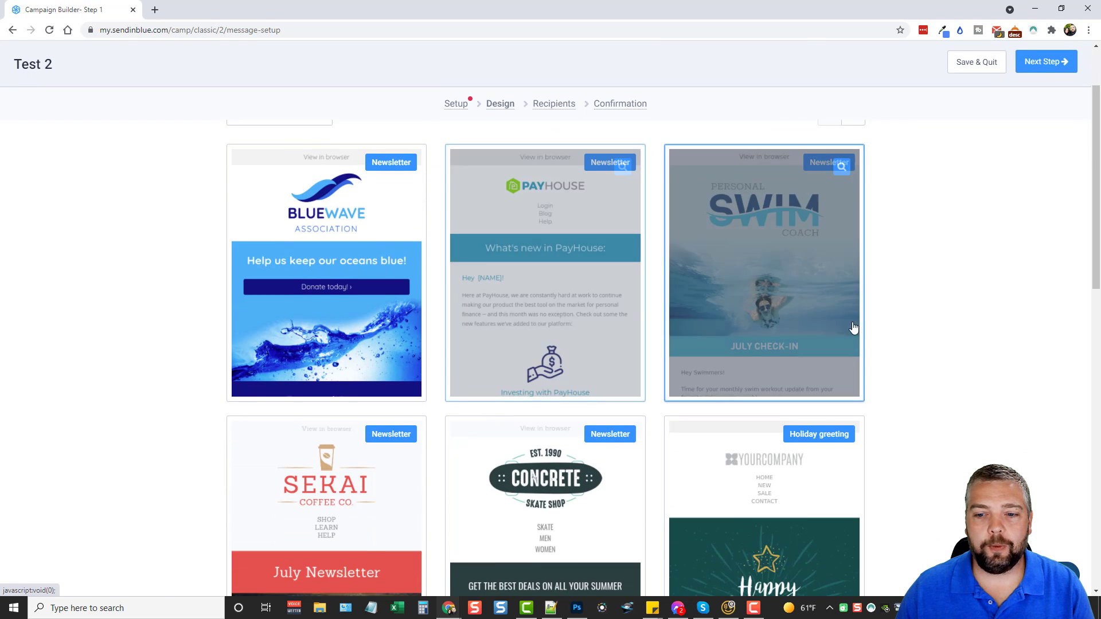
scroll(651, 386, up, 7)
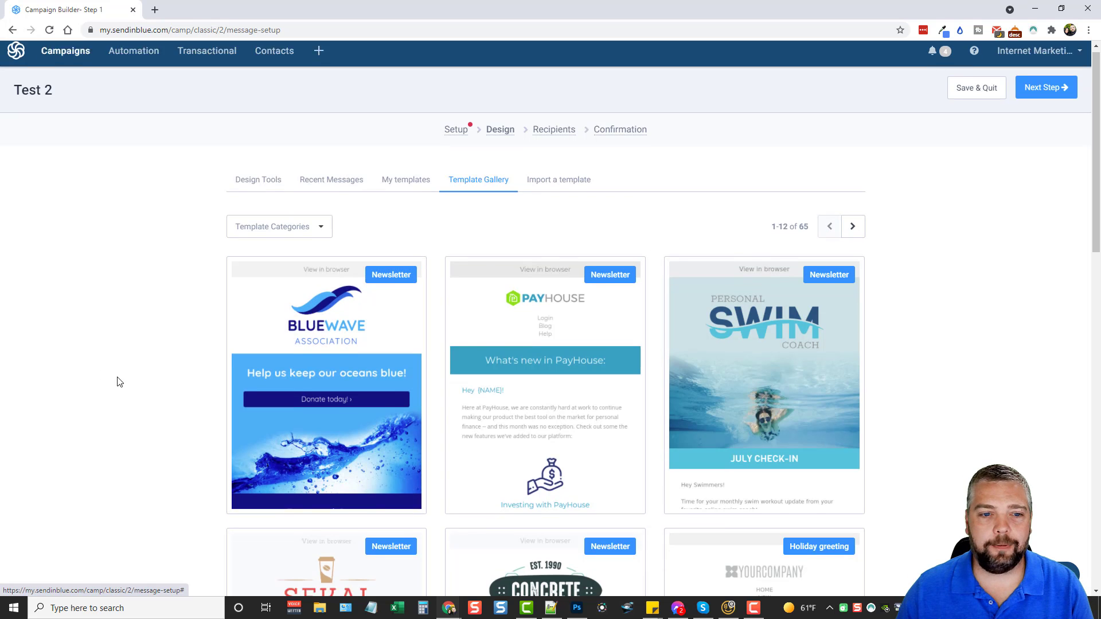
scroll(456, 372, down, 2)
scroll(456, 371, down, 10)
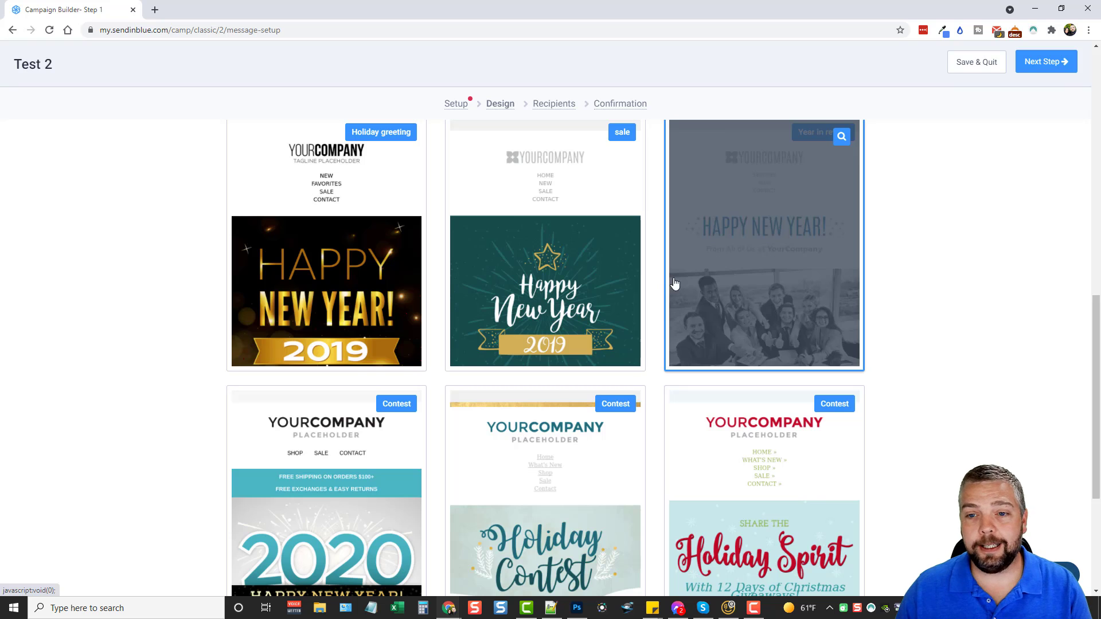
scroll(673, 285, up, 12)
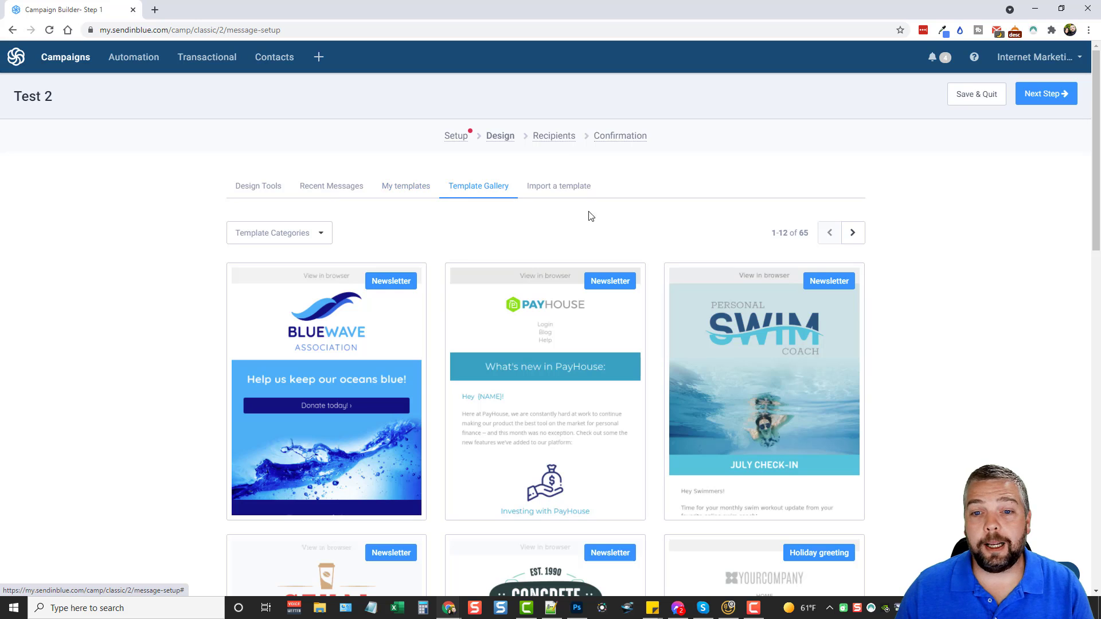
click(557, 191)
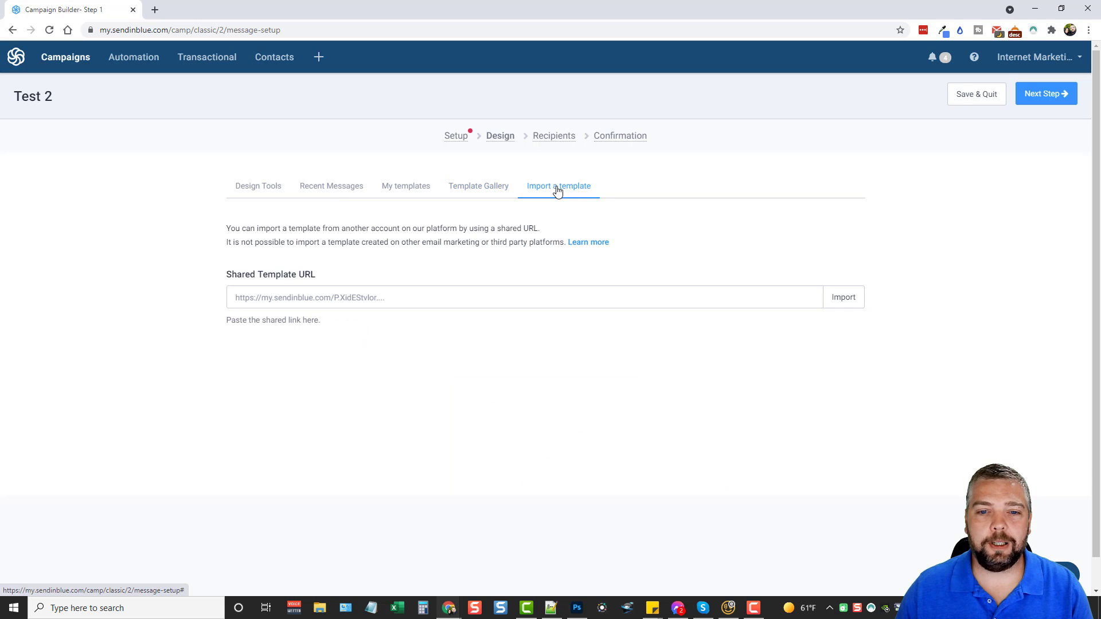
click(374, 299)
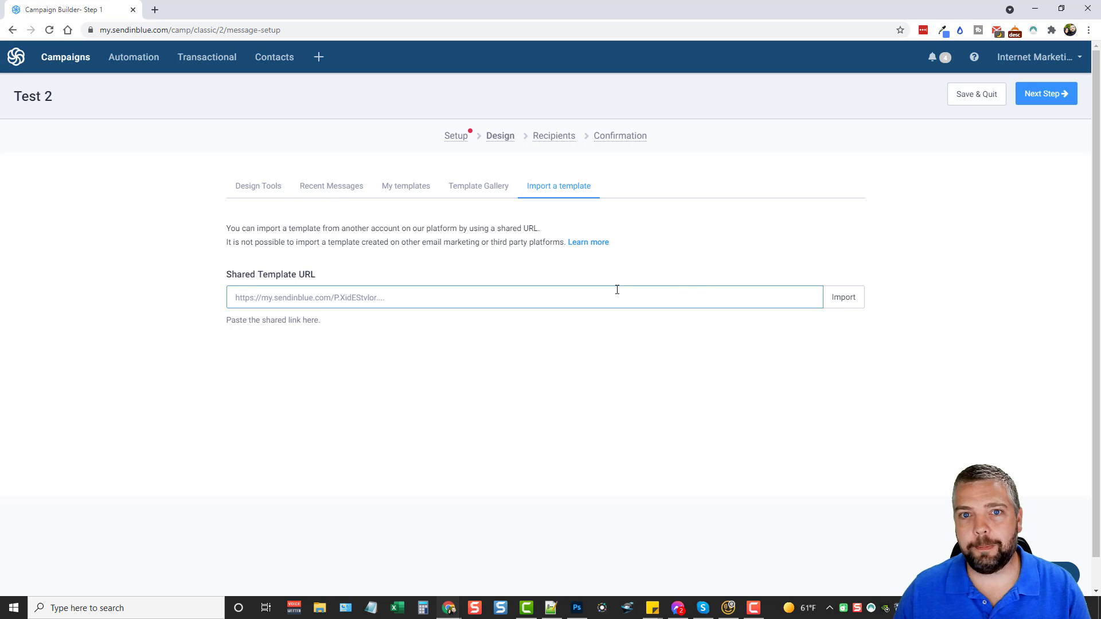
- Start the email design with the Drag & Drop Editor (Classic) and check the logo placeholder's image options
click(252, 190)
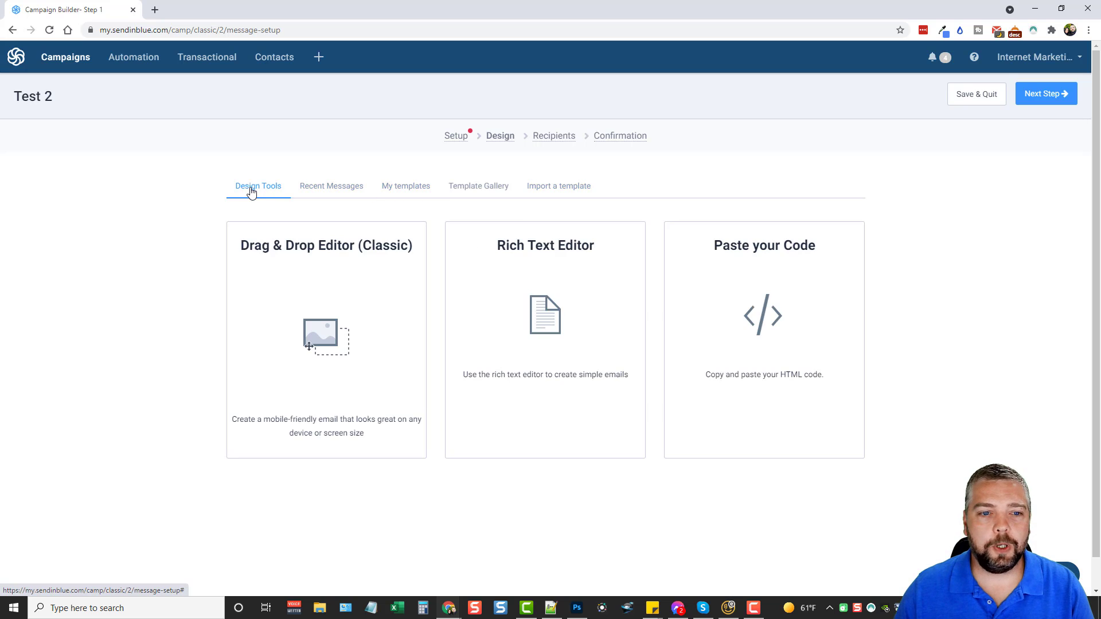
click(306, 282)
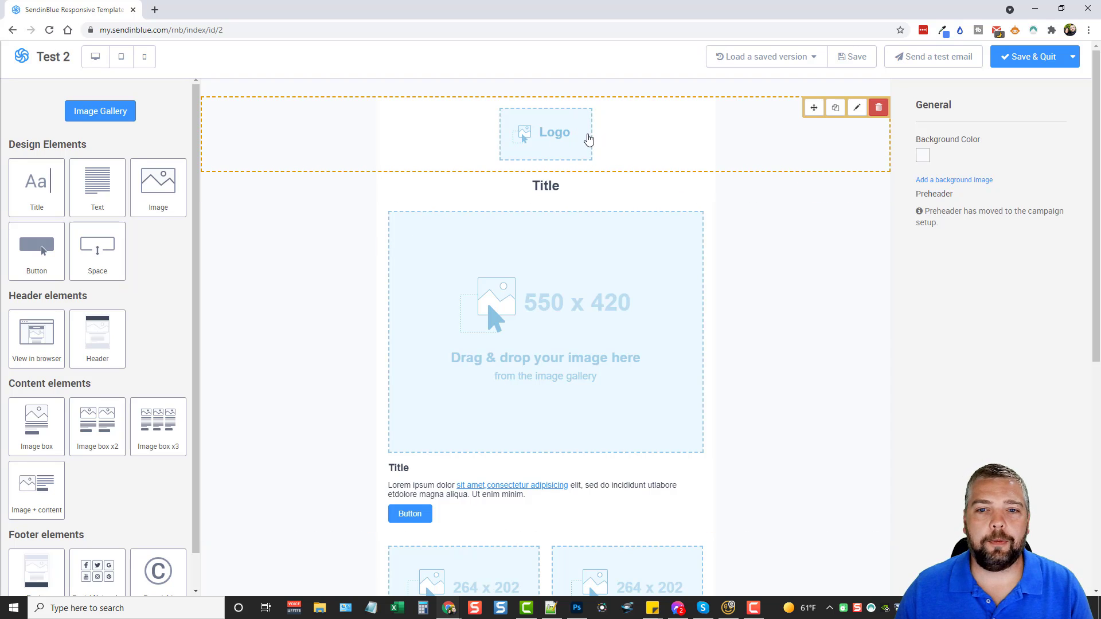
click(544, 136)
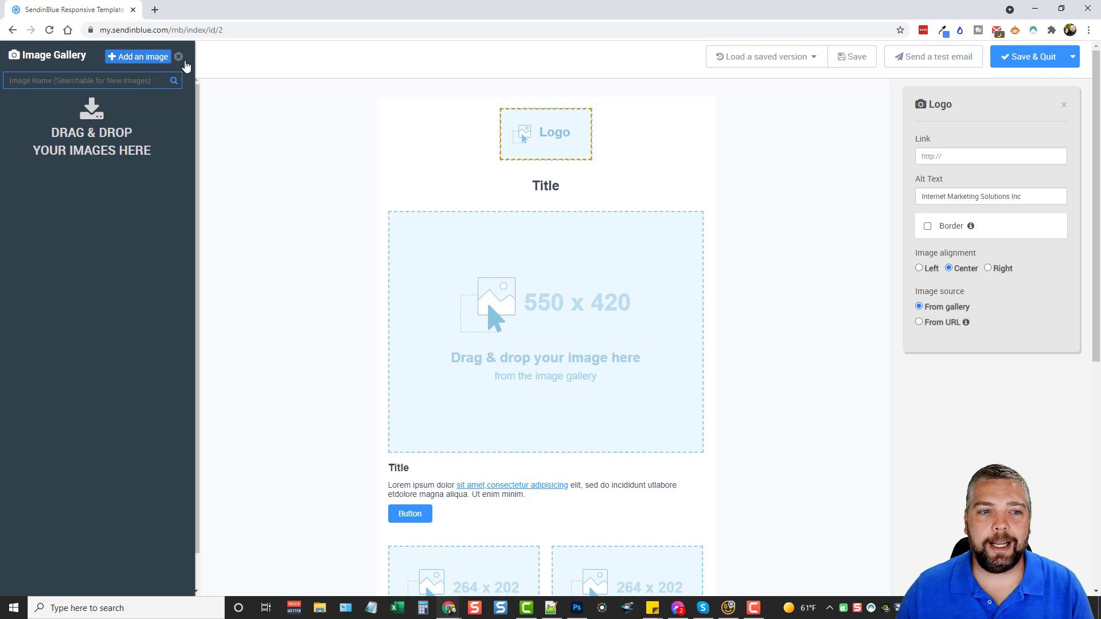
click(178, 57)
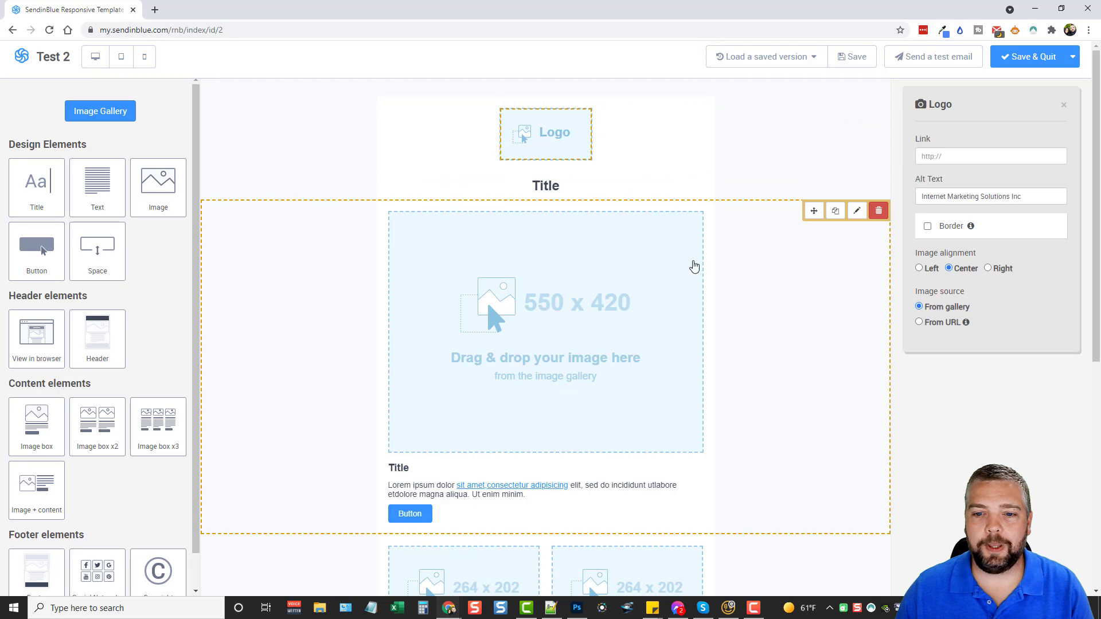
- Examine the starter layout from logo to footer and the available design, header, content and footer elements
scroll(520, 293, down, 3)
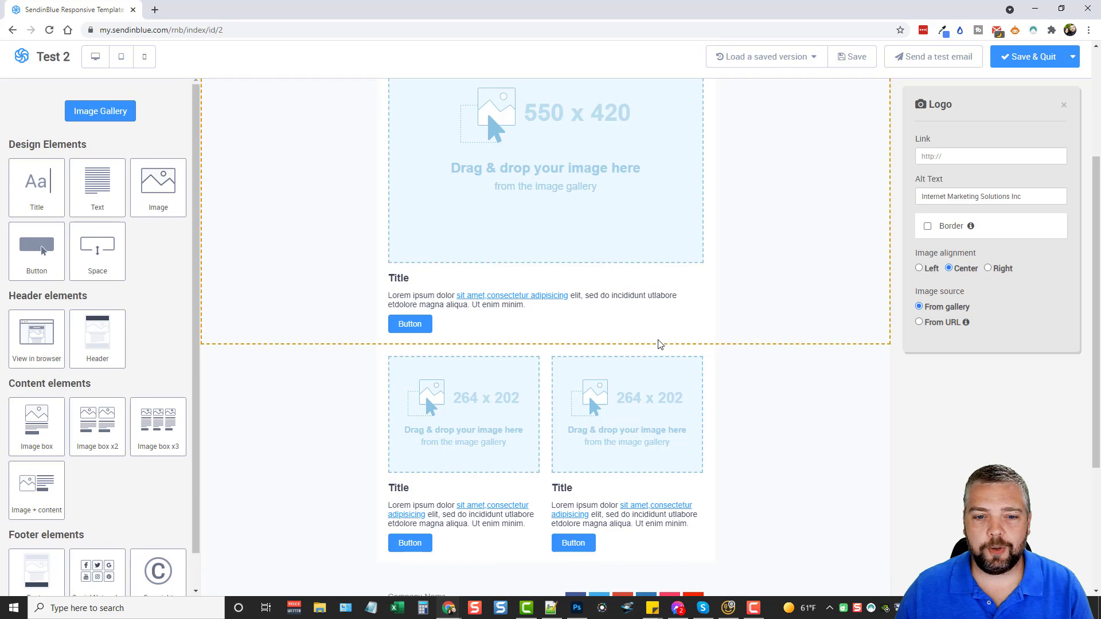
scroll(596, 292, up, 3)
scroll(639, 241, down, 3)
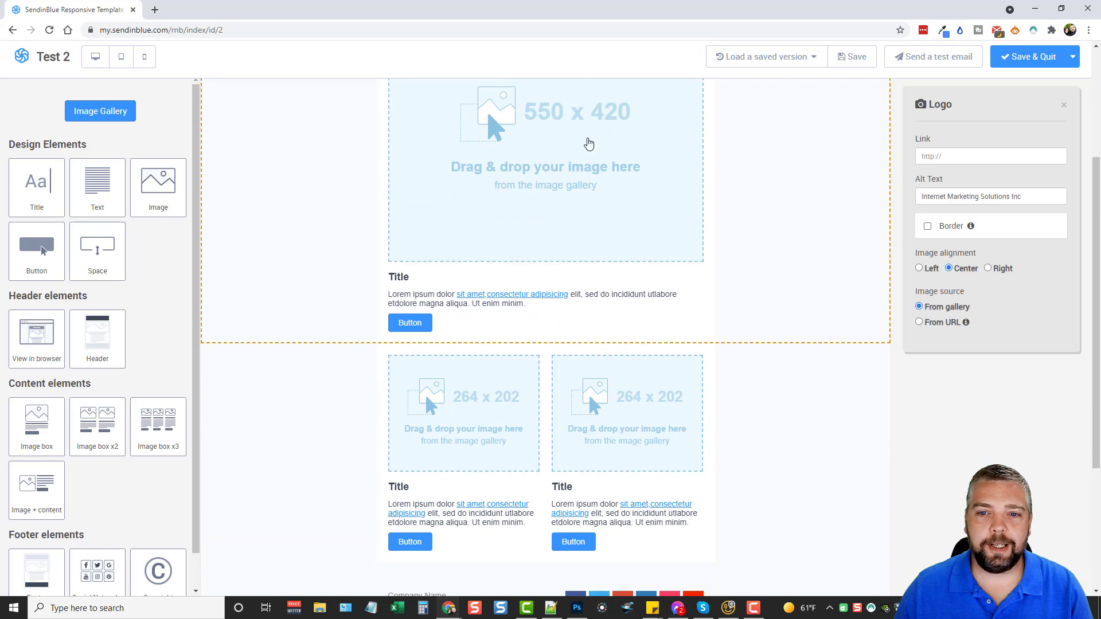
scroll(578, 385, down, 3)
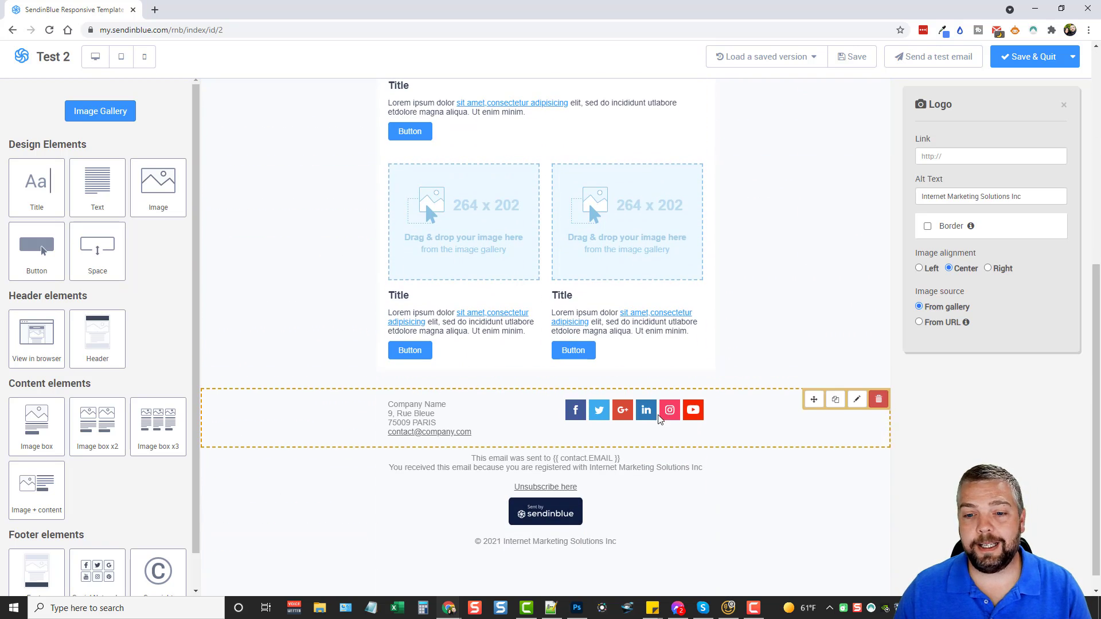
scroll(730, 413, up, 2)
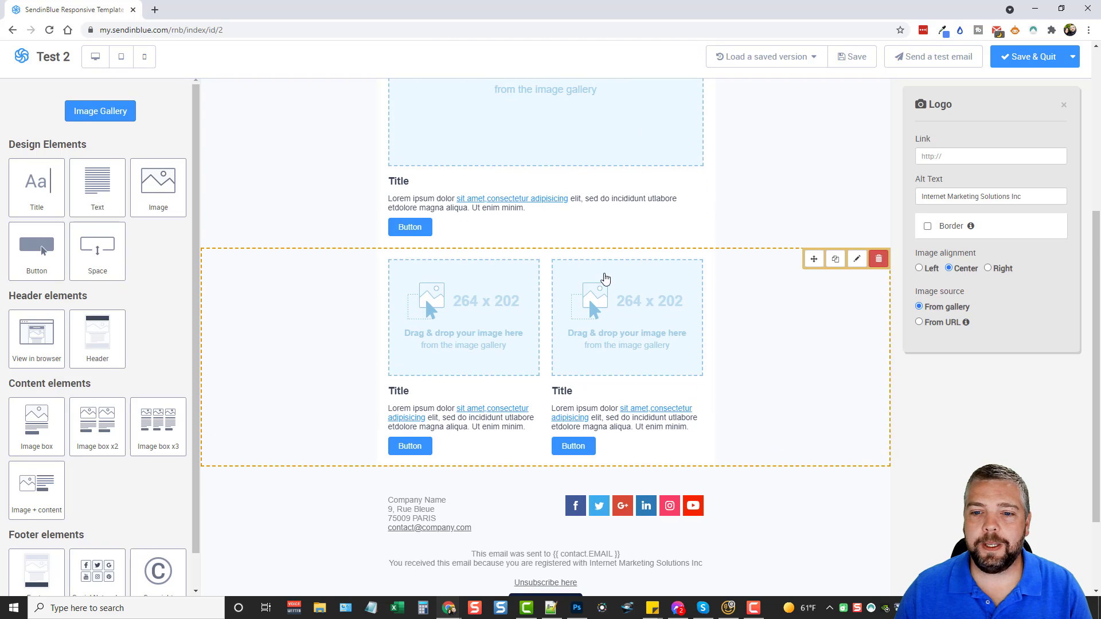
scroll(602, 282, up, 5)
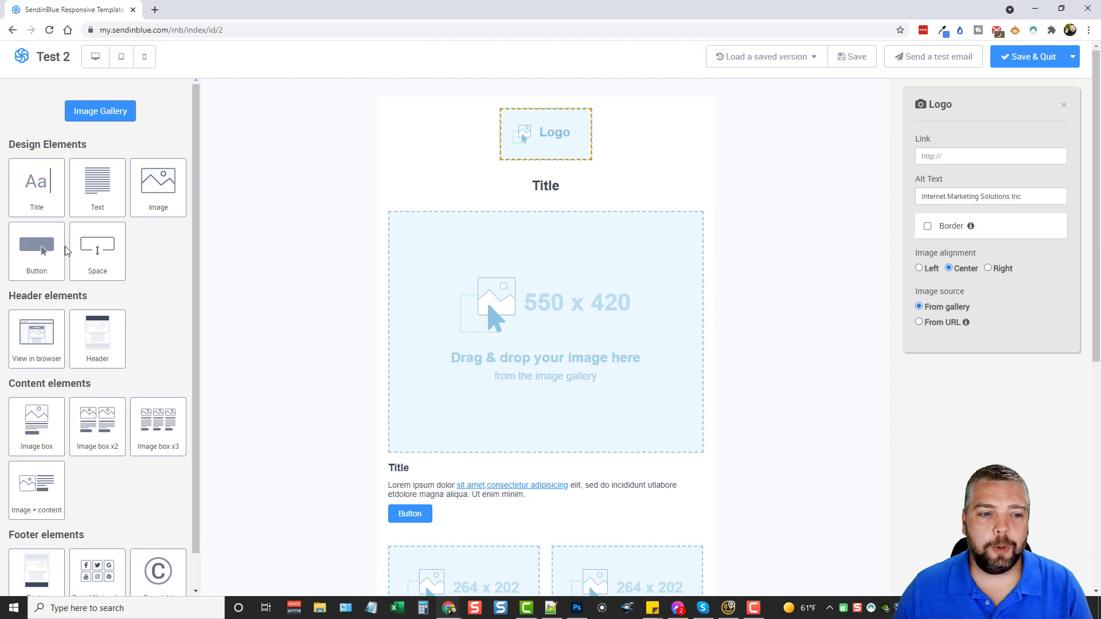
scroll(73, 365, down, 5)
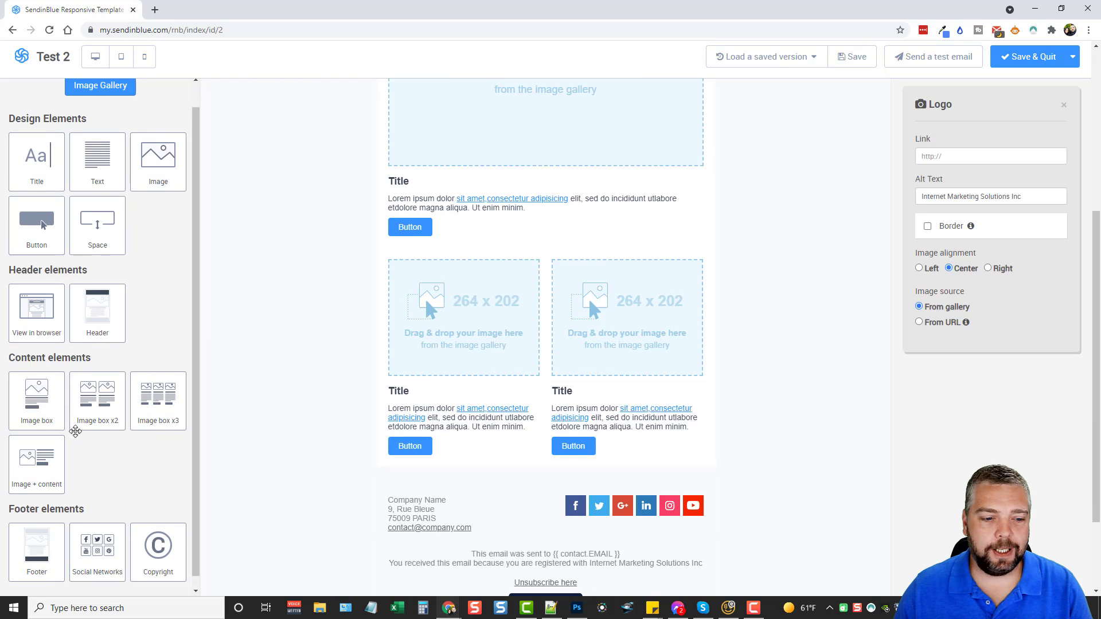
scroll(296, 358, up, 3)
scroll(297, 357, up, 2)
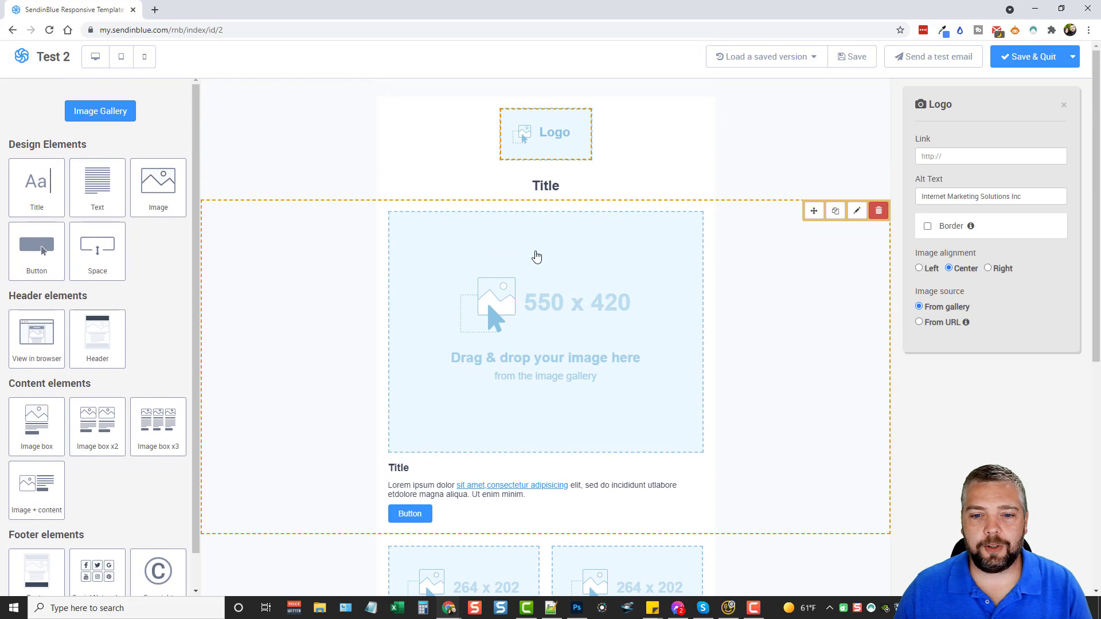
- Add a Button element between the large image block and the two-column image block, and open its link setting
scroll(537, 334, down, 3)
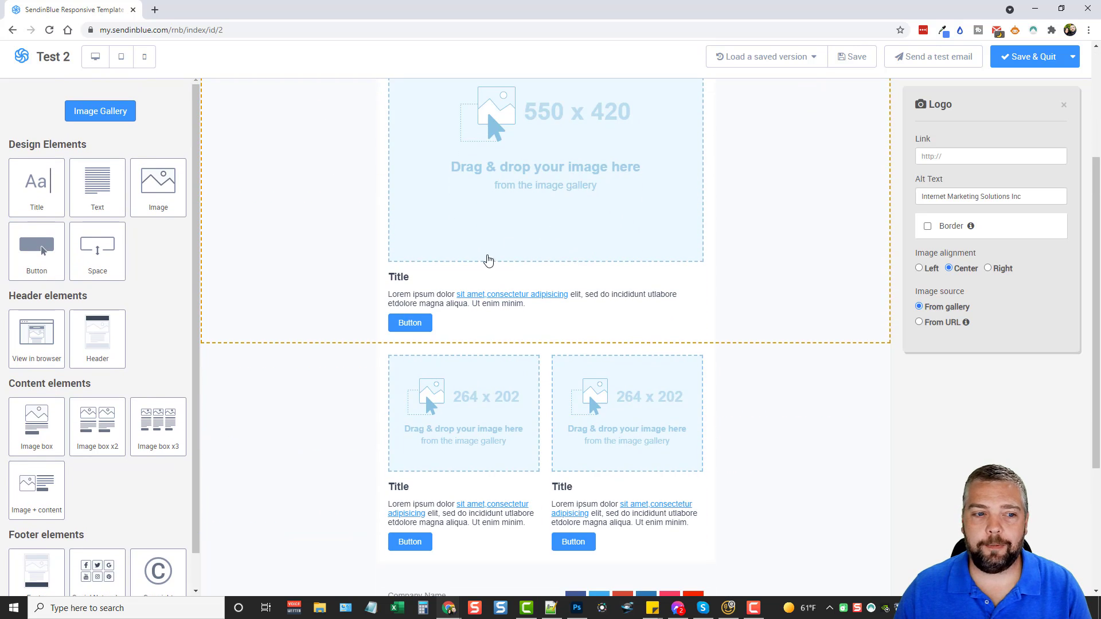
drag(36, 251, 604, 386)
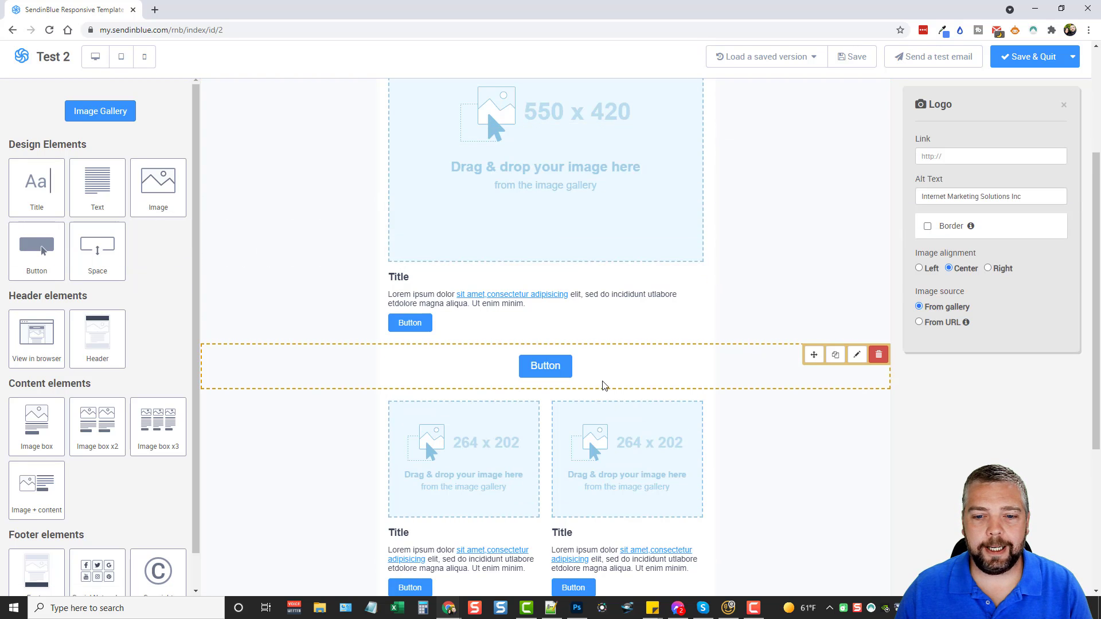
click(689, 362)
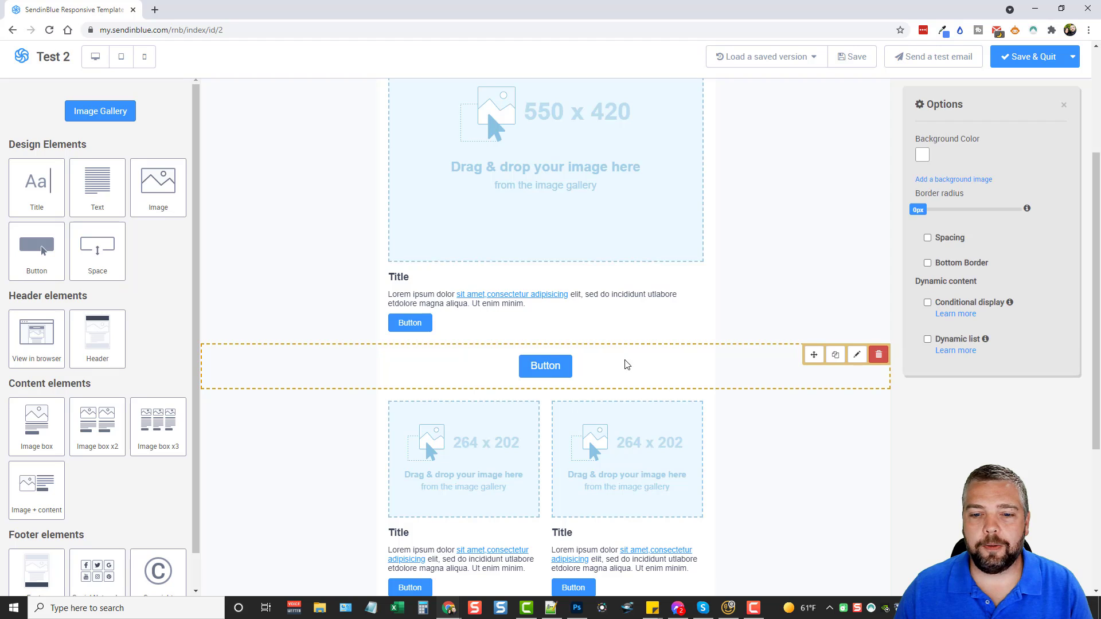
click(540, 361)
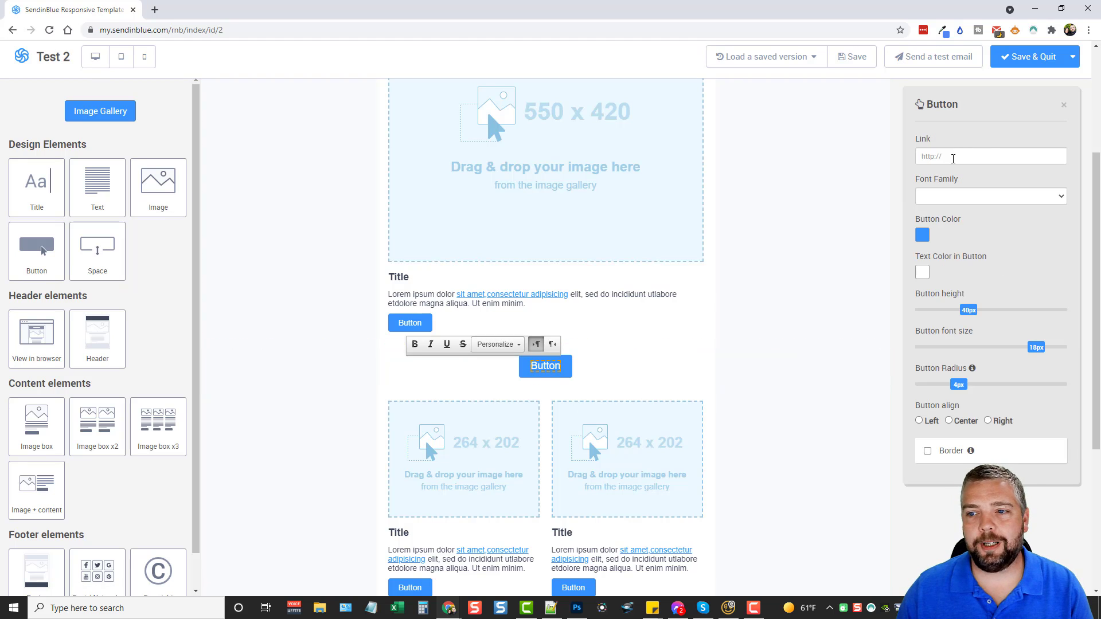
click(970, 157)
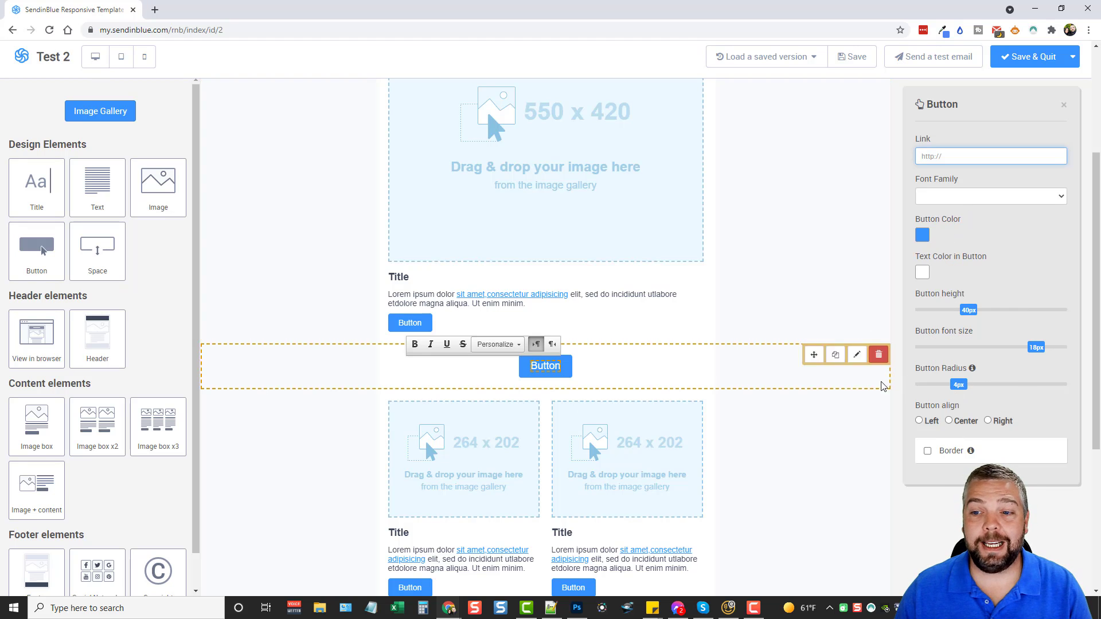
click(879, 352)
click(650, 94)
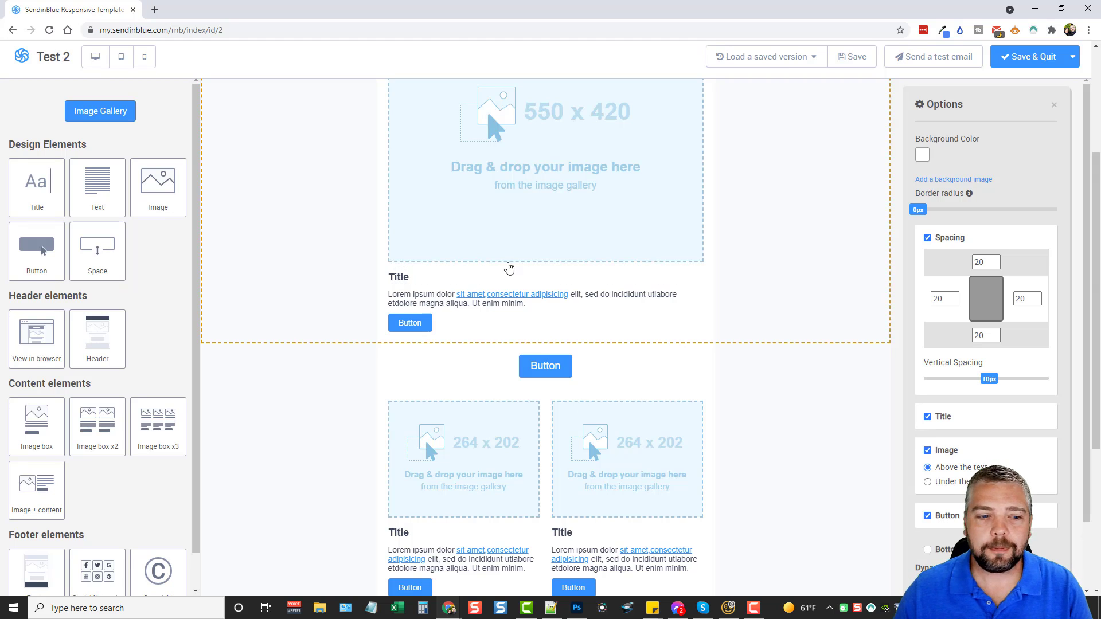
- Look over the email layout and the alternative exit options, and save the design and quit the editor
scroll(665, 207, down, 5)
scroll(770, 321, up, 8)
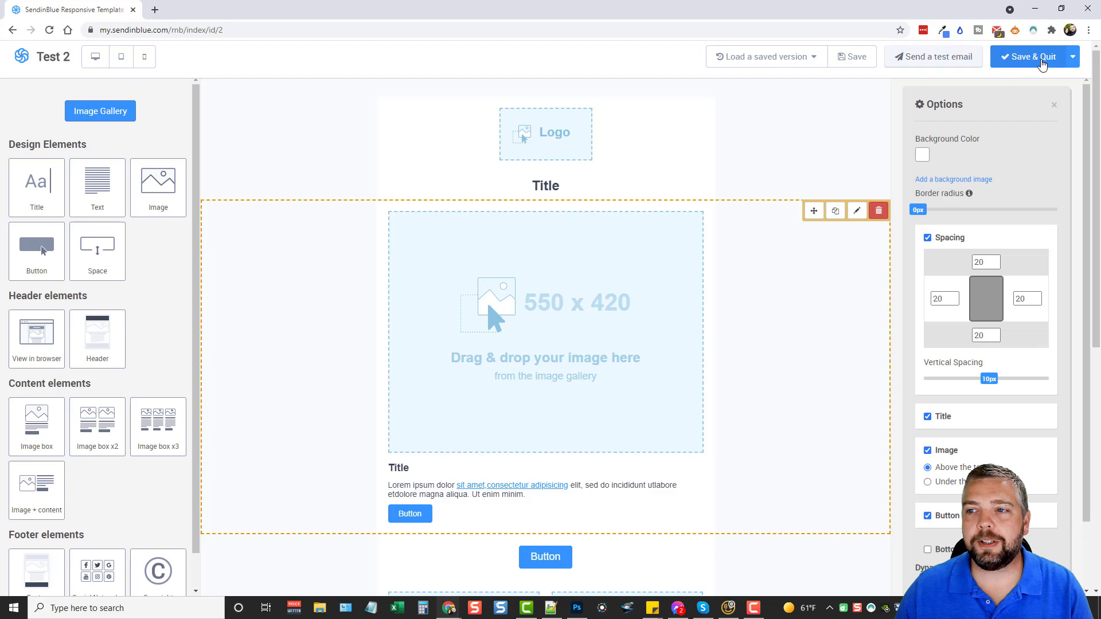
click(1073, 56)
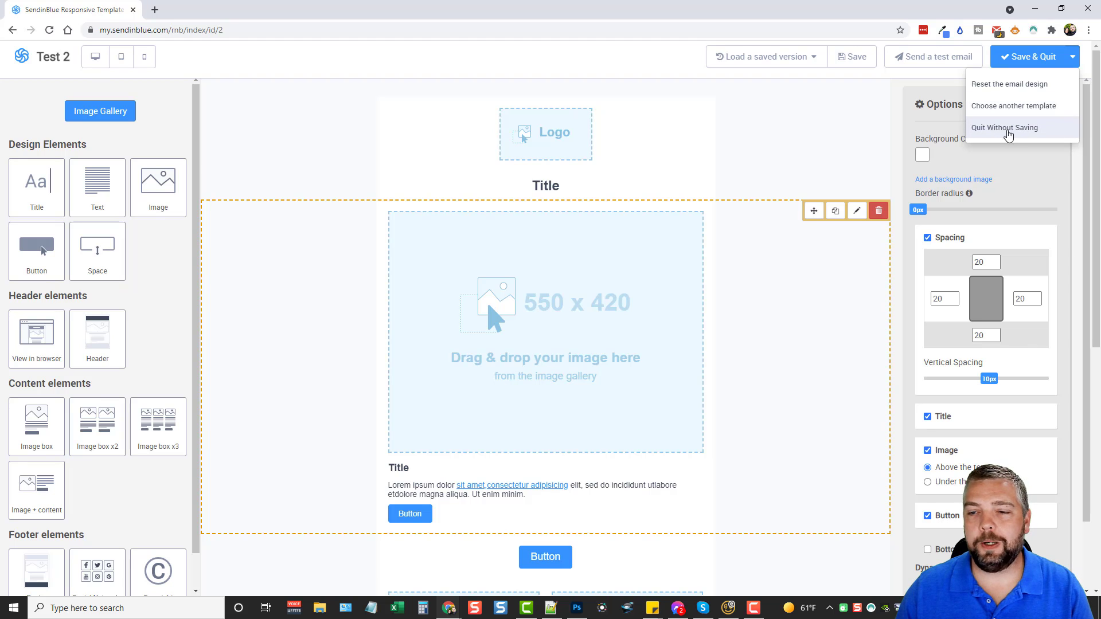
click(895, 138)
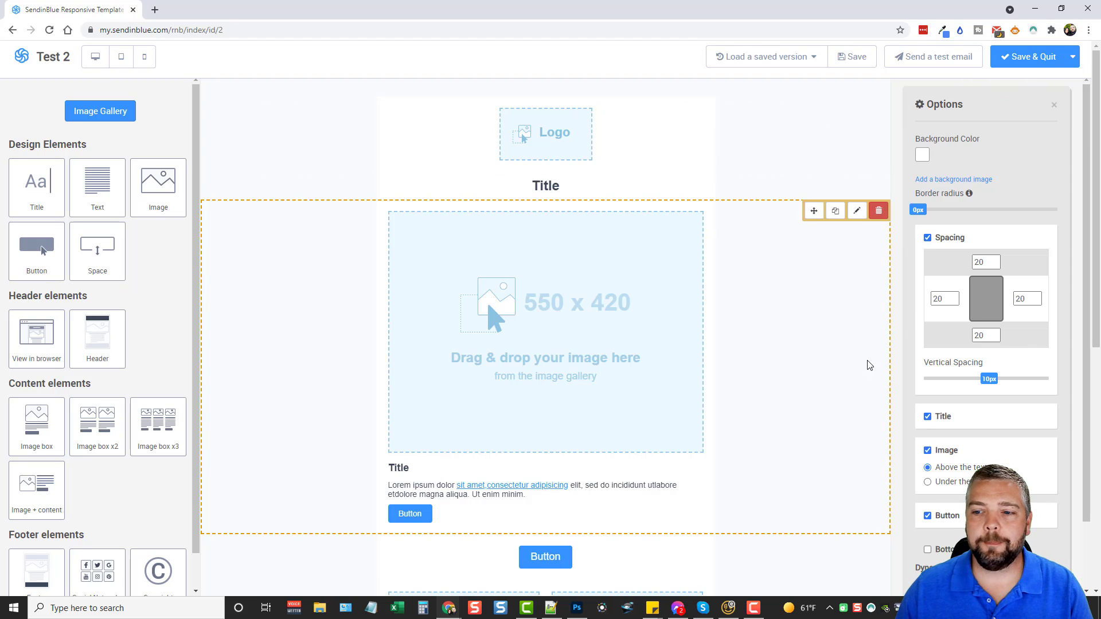
click(1025, 61)
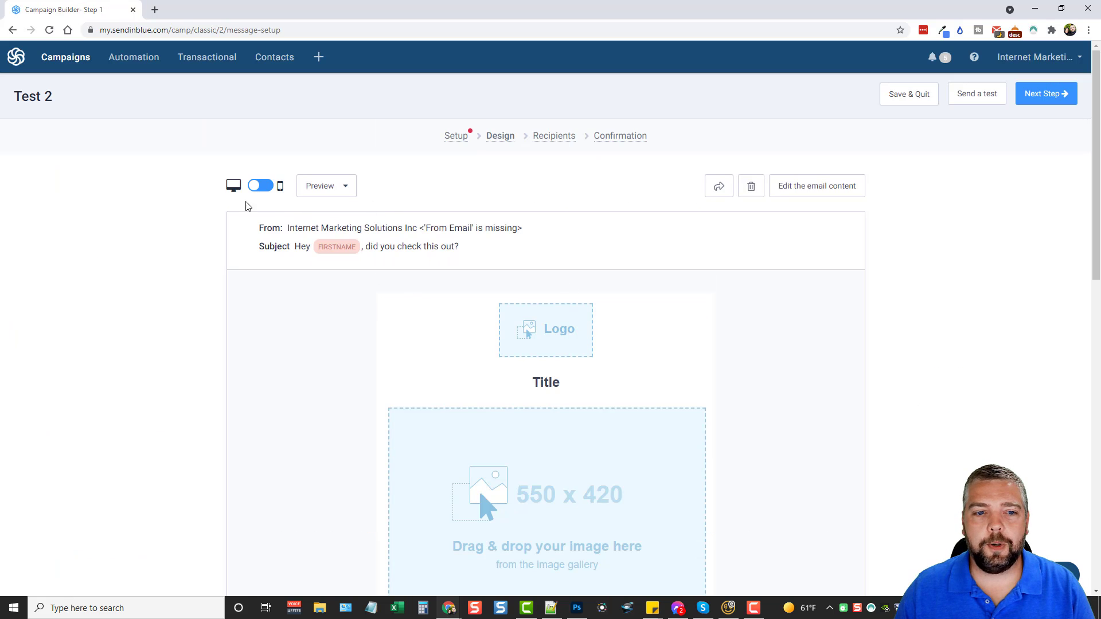
- Check the saved email's preview, including the desktop and mobile view switch, subject line and body content
click(259, 188)
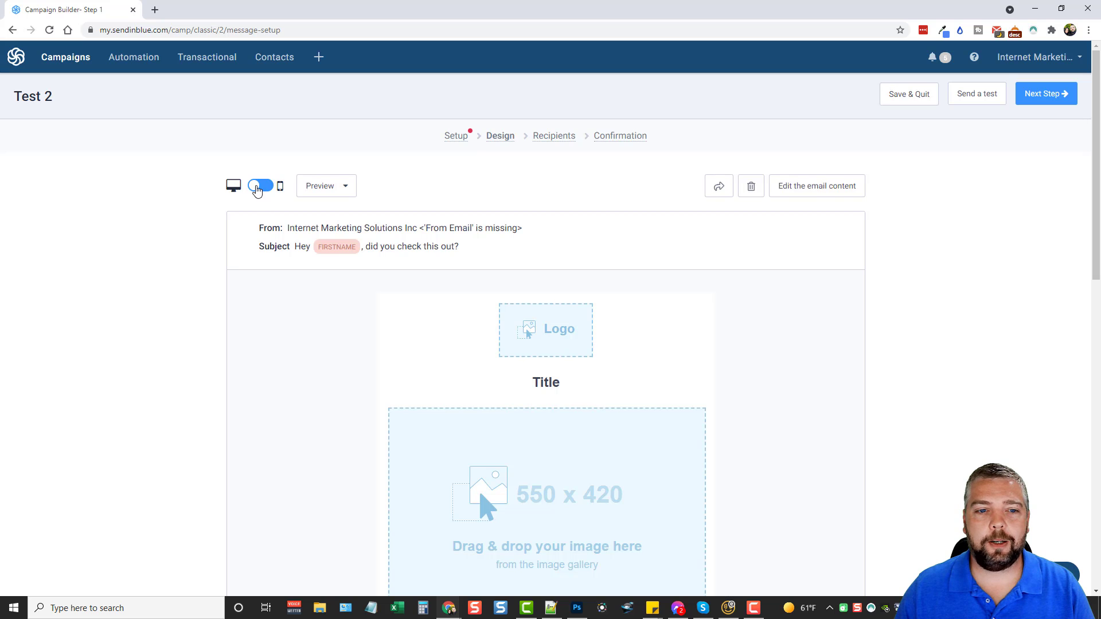
click(260, 187)
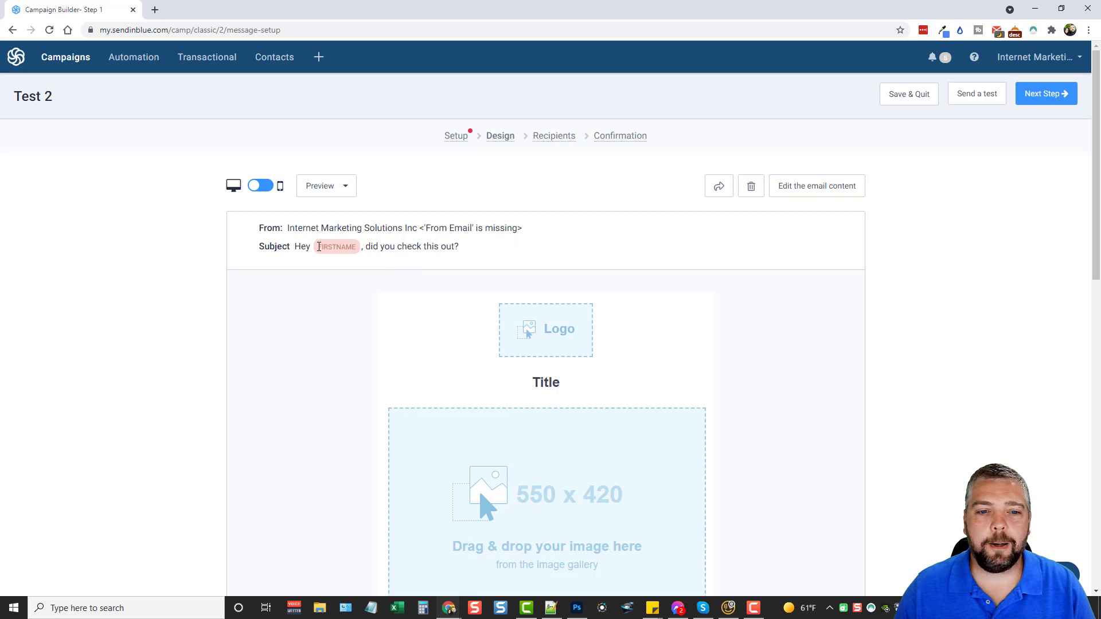
scroll(651, 251, down, 15)
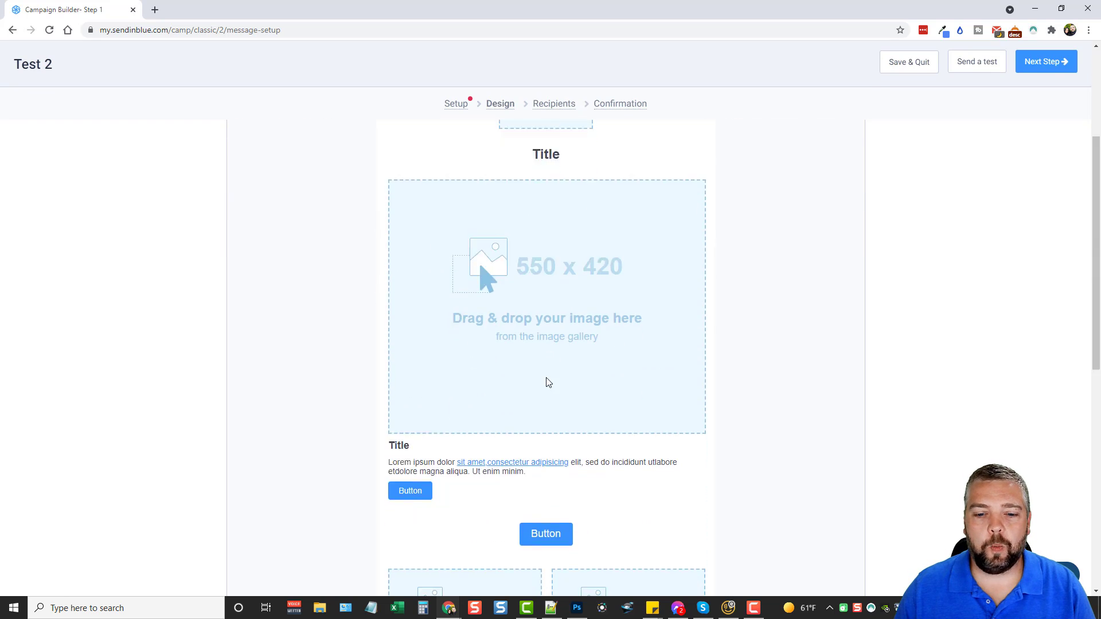
scroll(570, 375, up, 15)
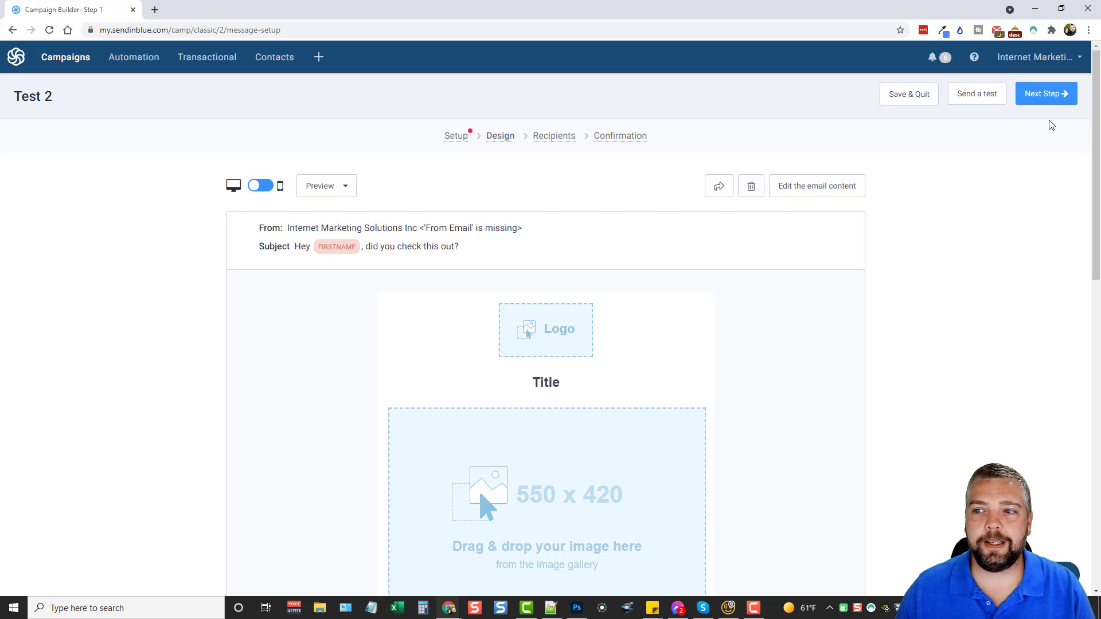
- Choose the Product Buyers list as the campaign's recipients and continue to the Confirmation stage
click(1044, 94)
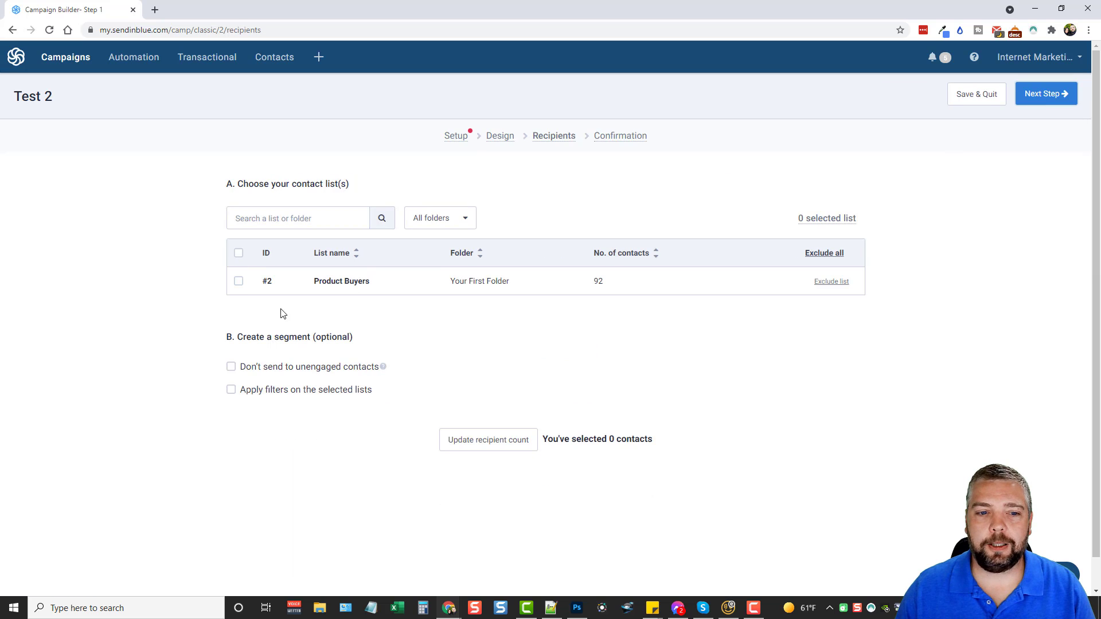
click(238, 284)
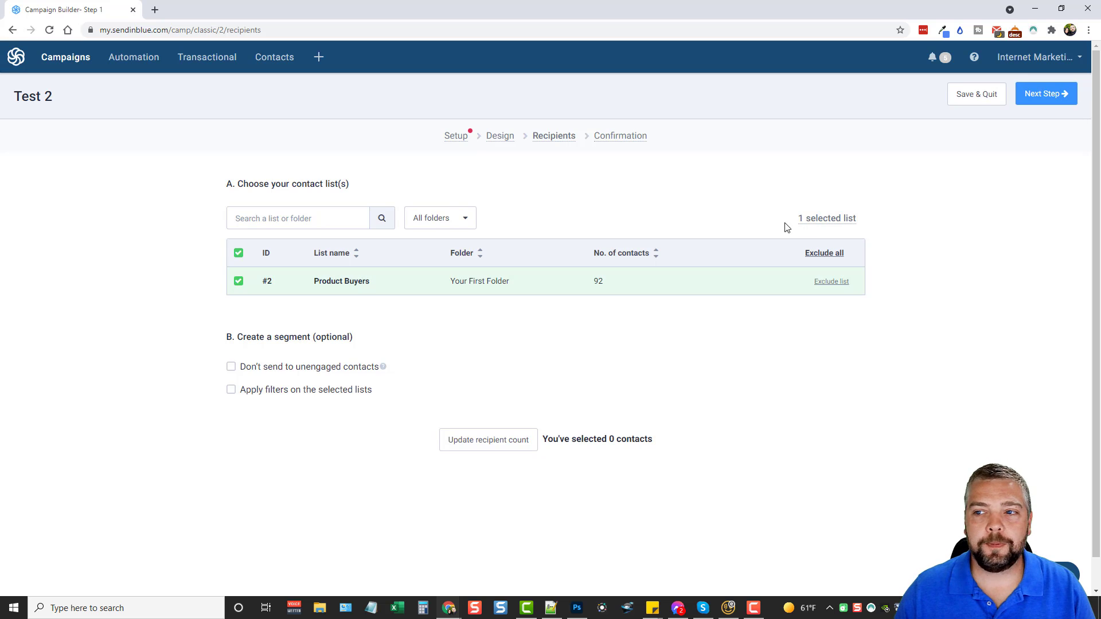
click(1033, 99)
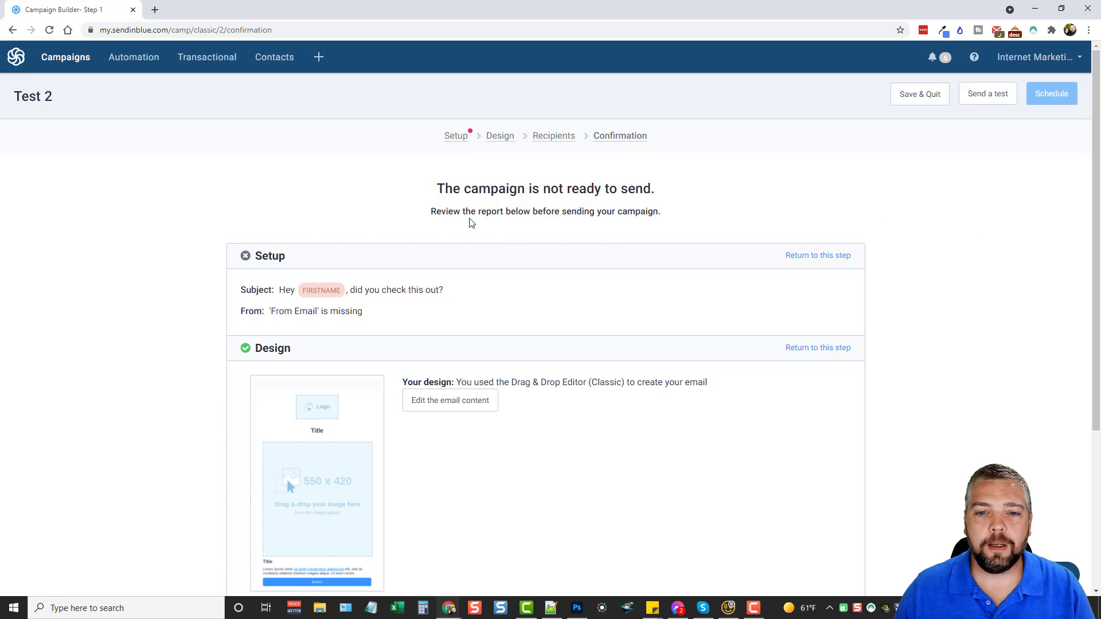
- Review the Test 2 confirmation report, covering the Setup, Design and Recipients sections and the scheduling option
scroll(580, 264, down, 2)
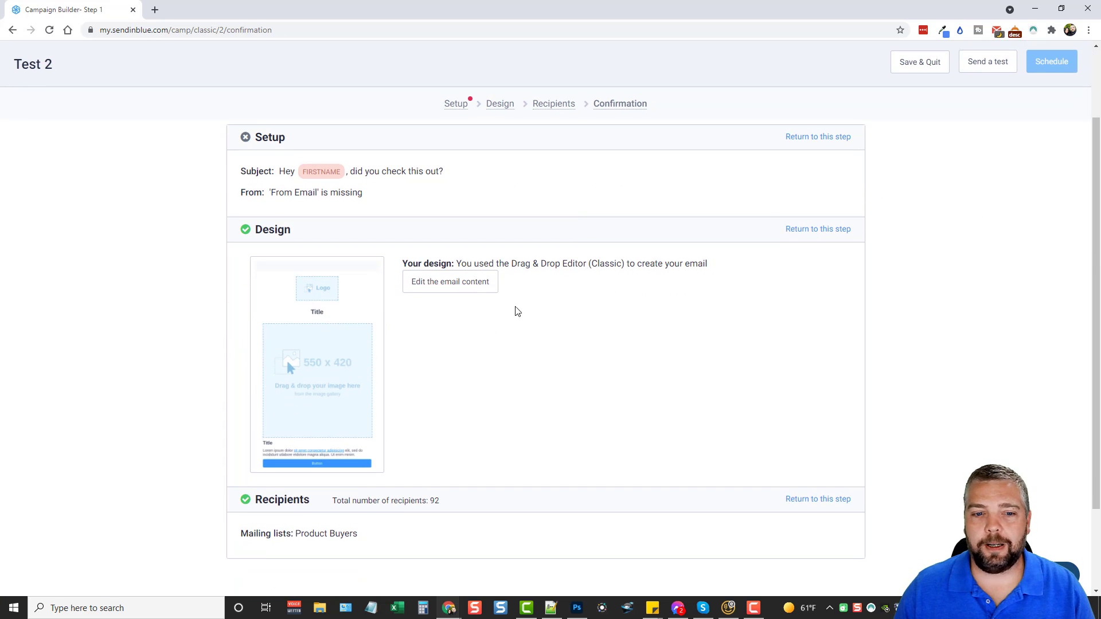
scroll(571, 396, down, 2)
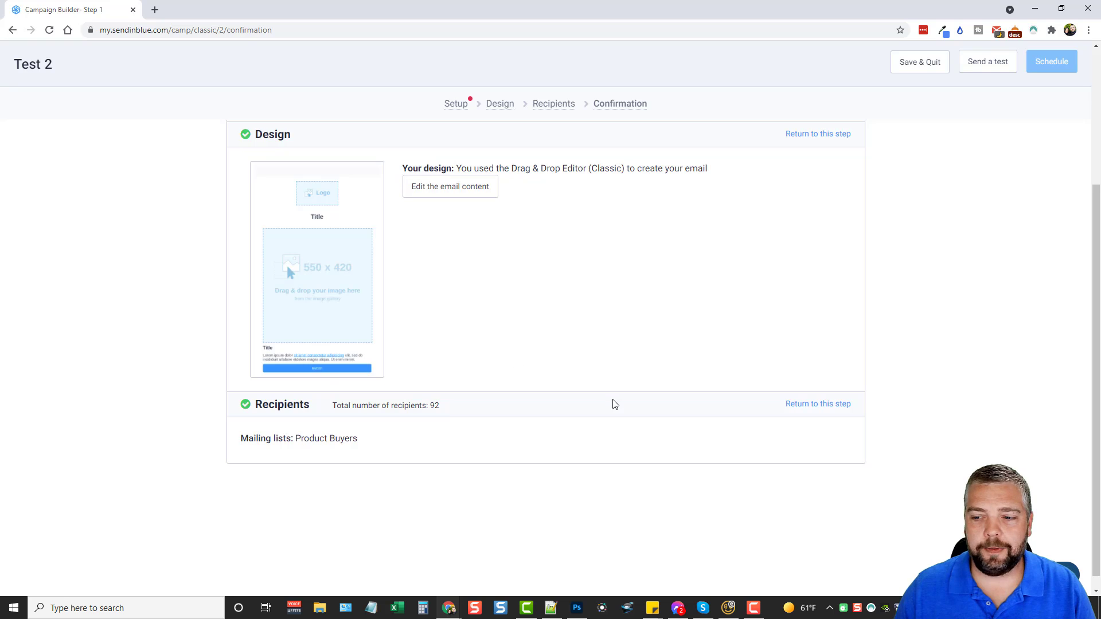
scroll(614, 404, up, 4)
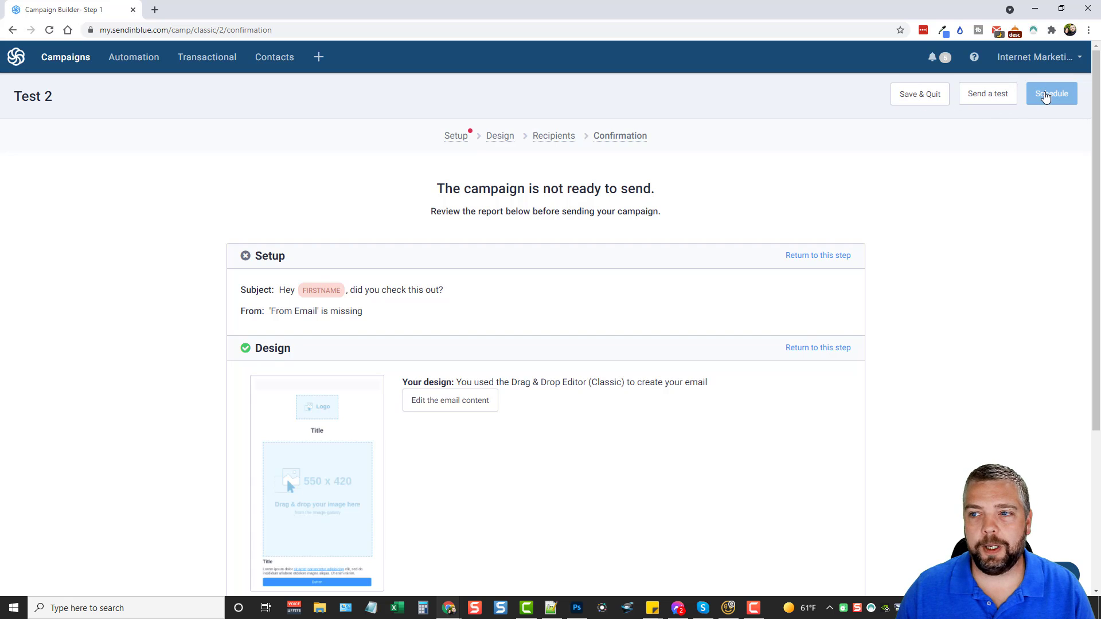
scroll(600, 342, down, 4)
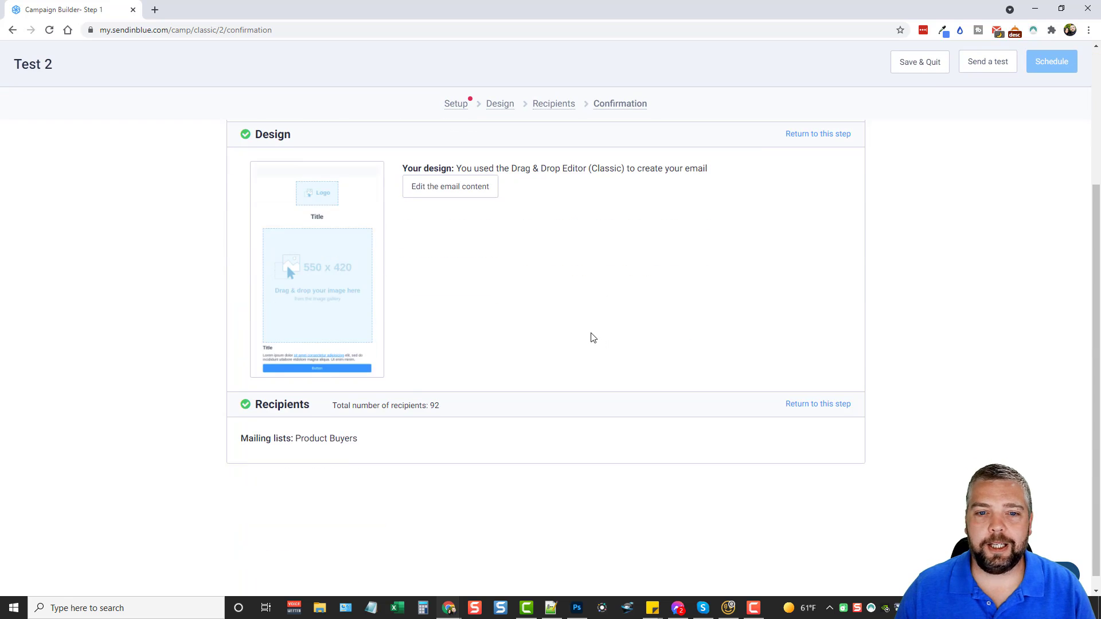
scroll(592, 339, up, 4)
scroll(592, 338, down, 3)
scroll(595, 369, up, 3)
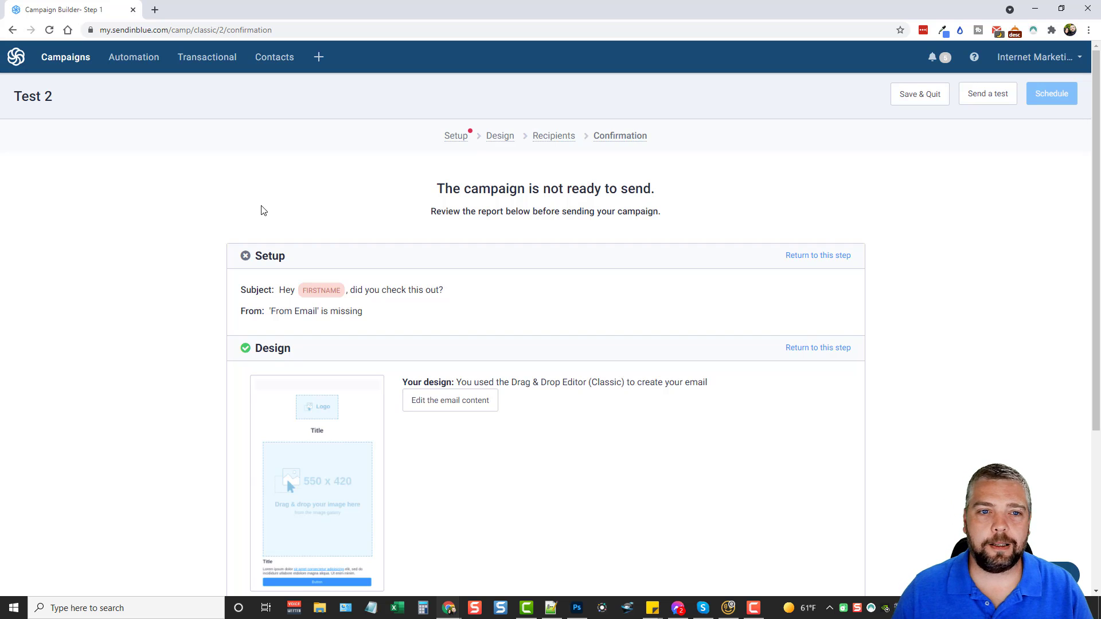
- Leave the campaign for the dashboard, and look over the email templates page and the email and SMS campaign statistics
click(18, 60)
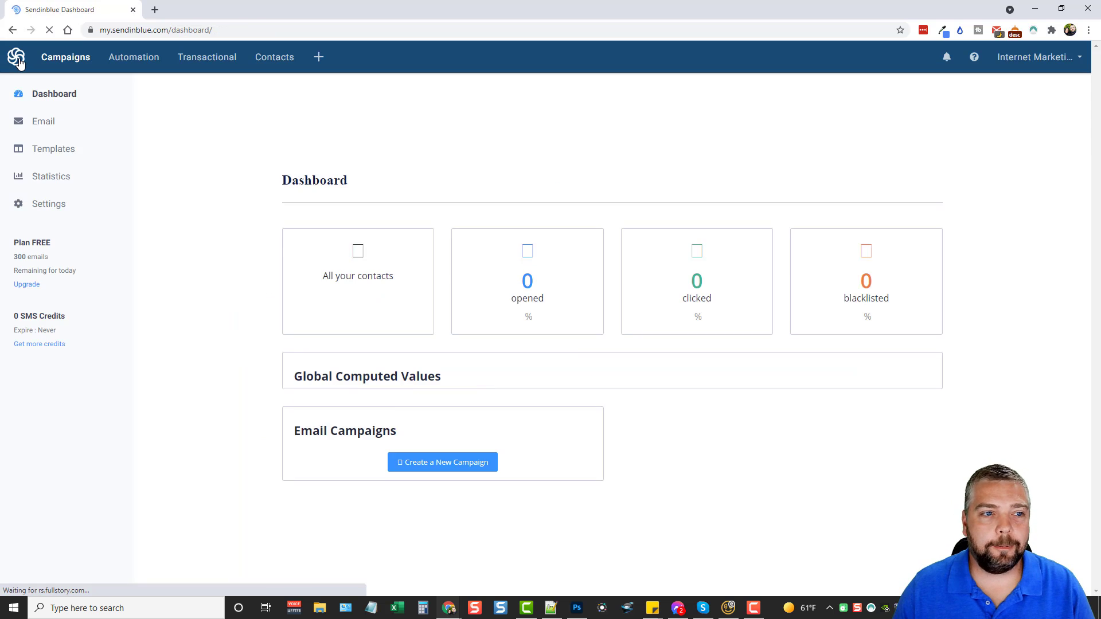
click(47, 150)
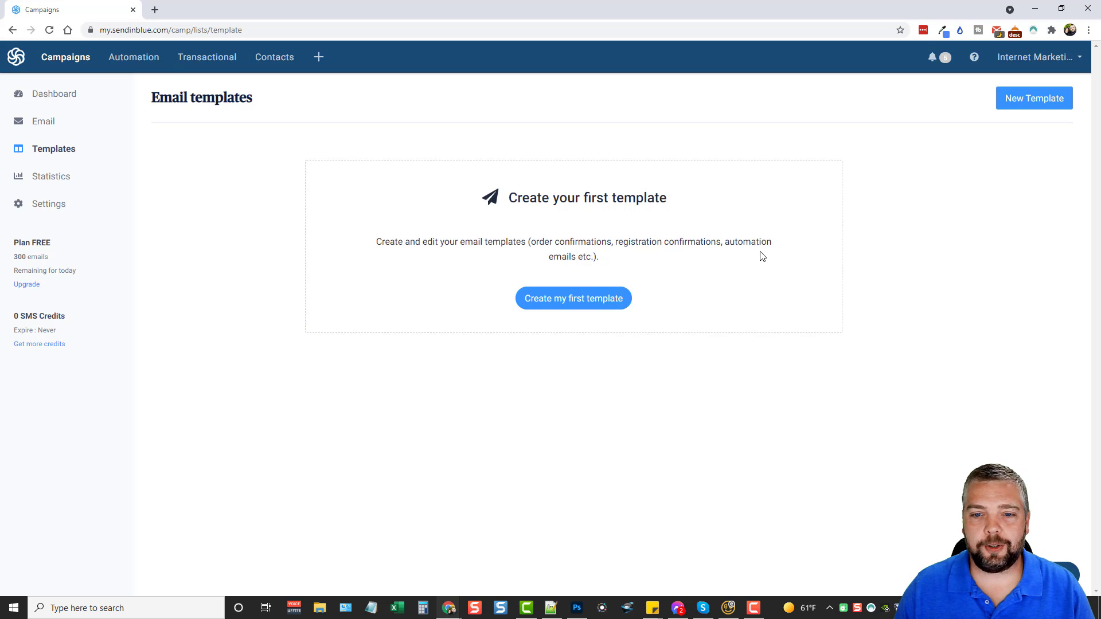
click(50, 177)
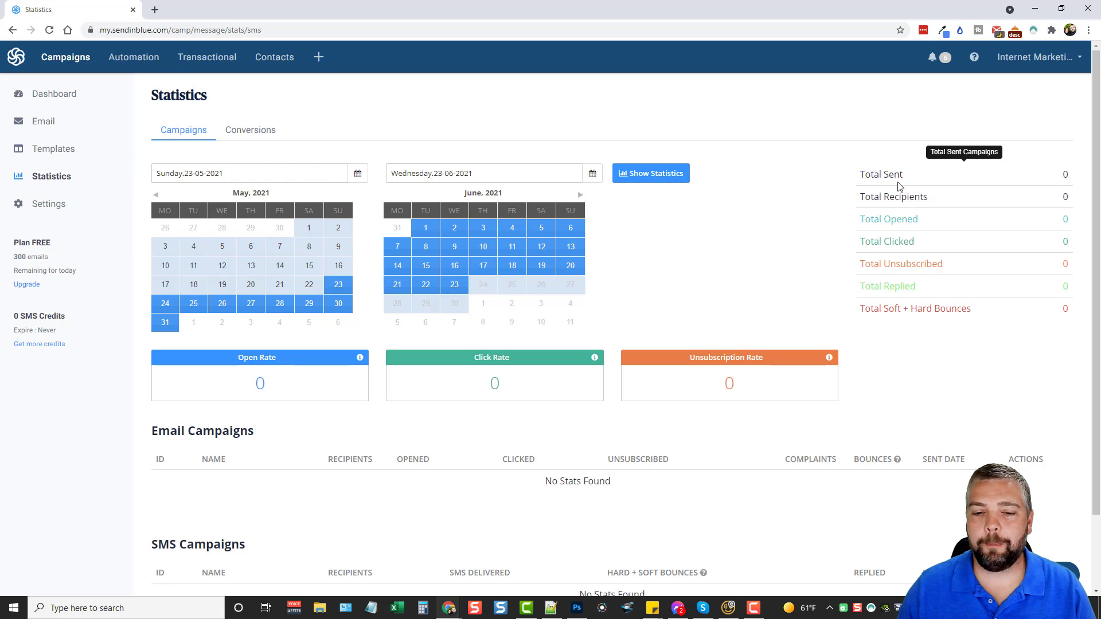
scroll(296, 377, down, 2)
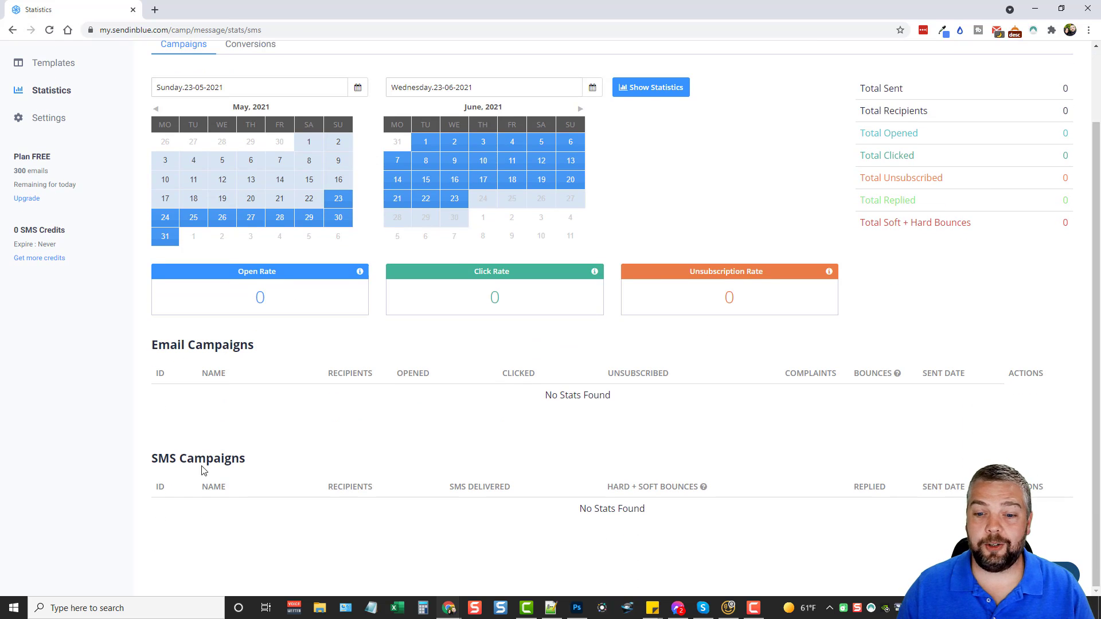
scroll(423, 408, up, 2)
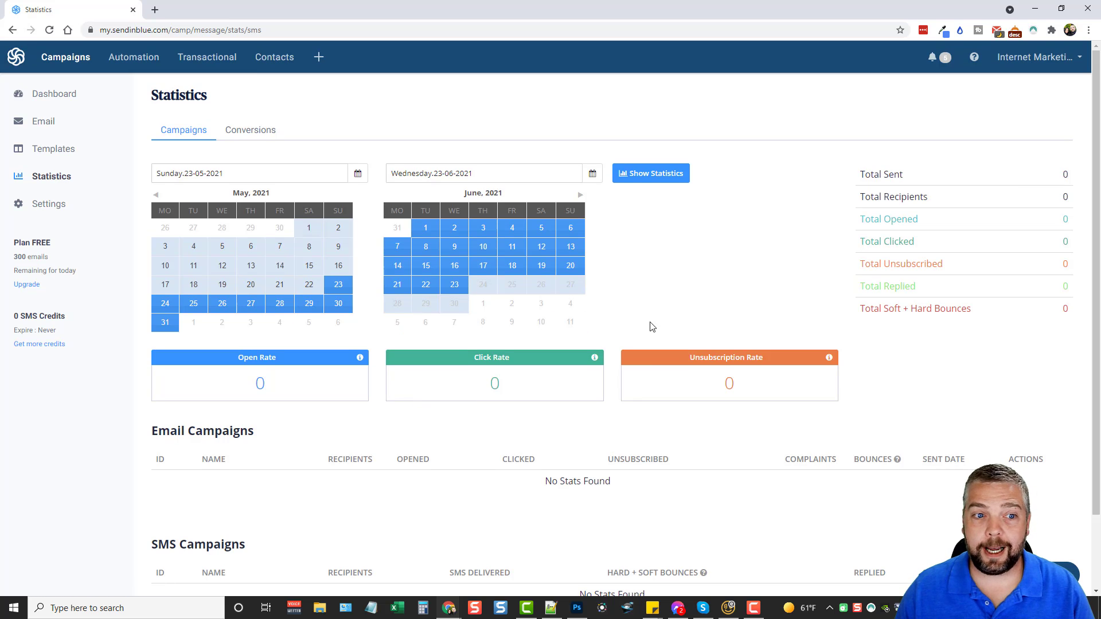
- Look over the campaign settings options, from Default Settings and Test List to Your Senders & Domains and Conversions
click(45, 207)
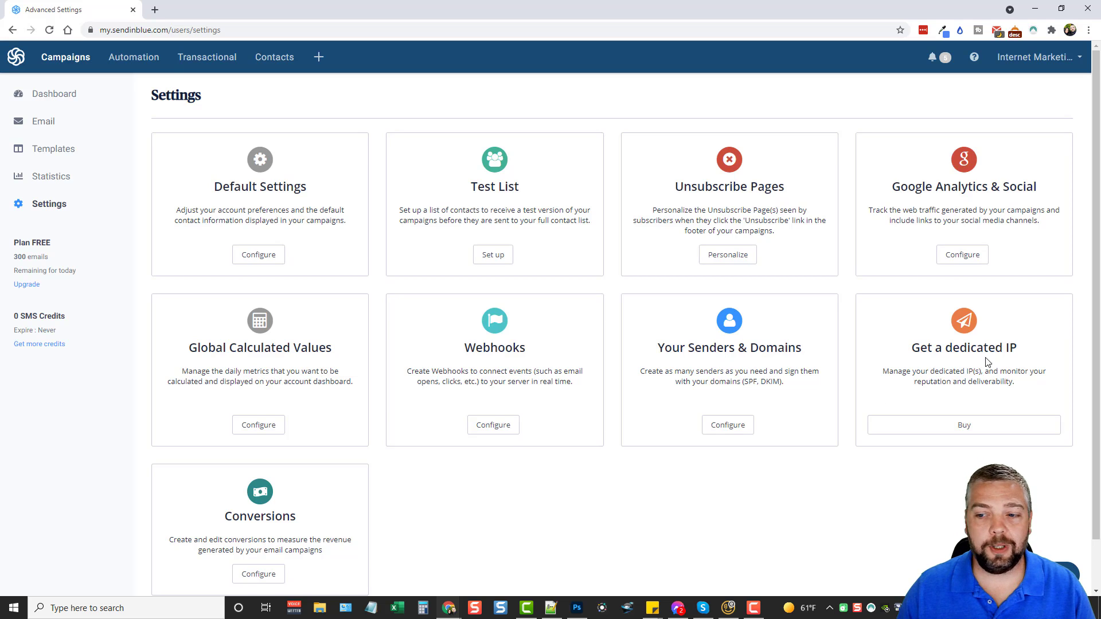
scroll(345, 468, down, 1)
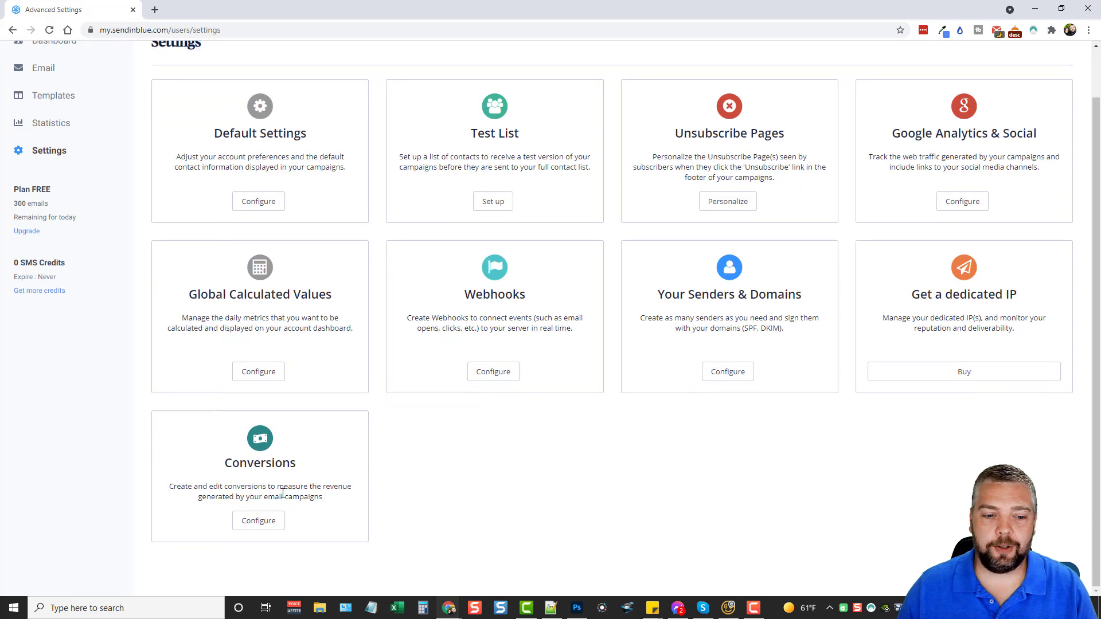
scroll(459, 482, up, 1)
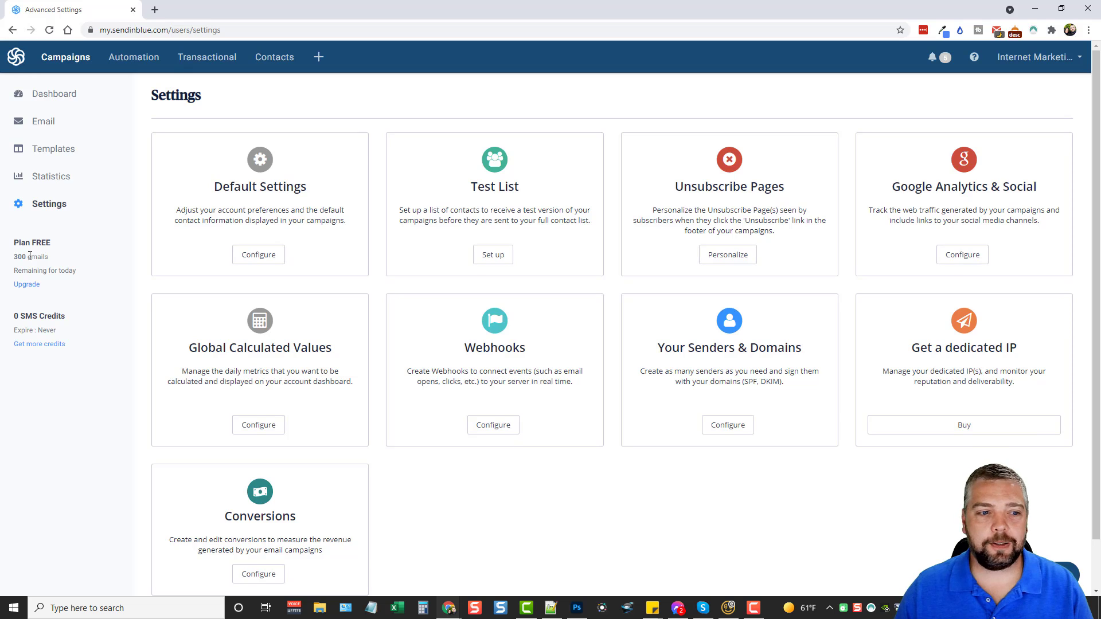
- Examine the My Plan page, including the free plan's limits, the Lite+ add-on, template service, other add-ons and paid plan features
click(26, 285)
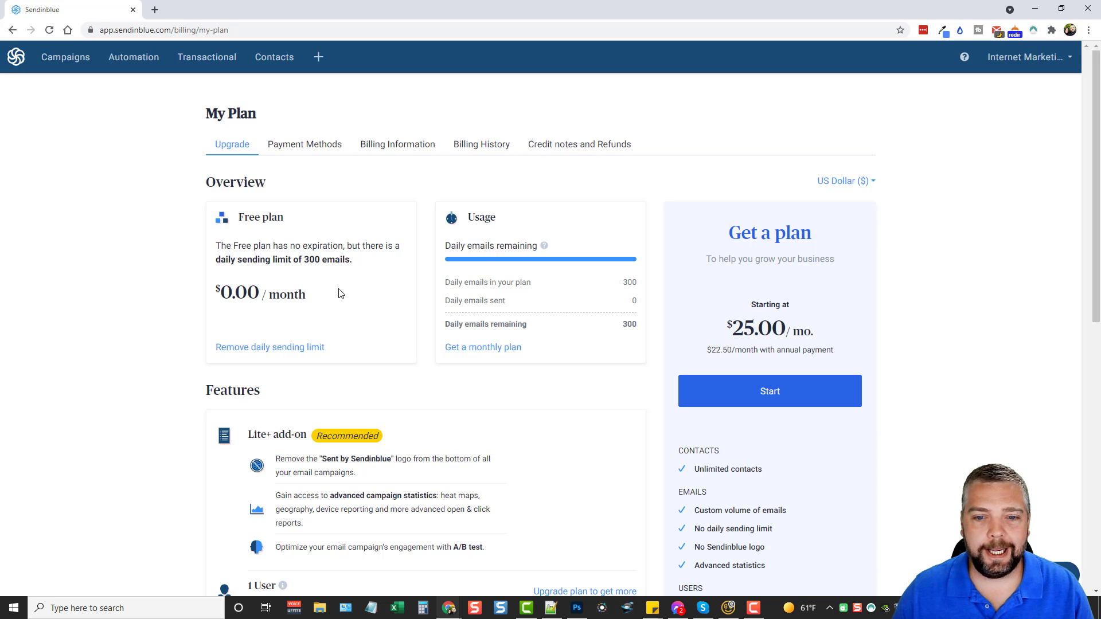
scroll(363, 382, down, 3)
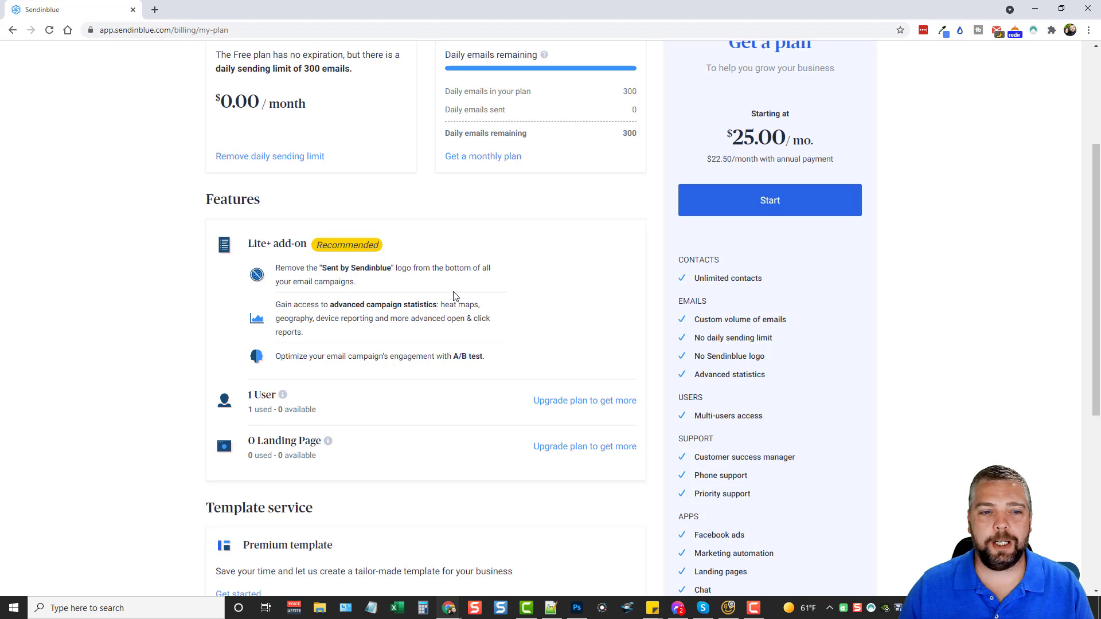
scroll(424, 238, down, 3)
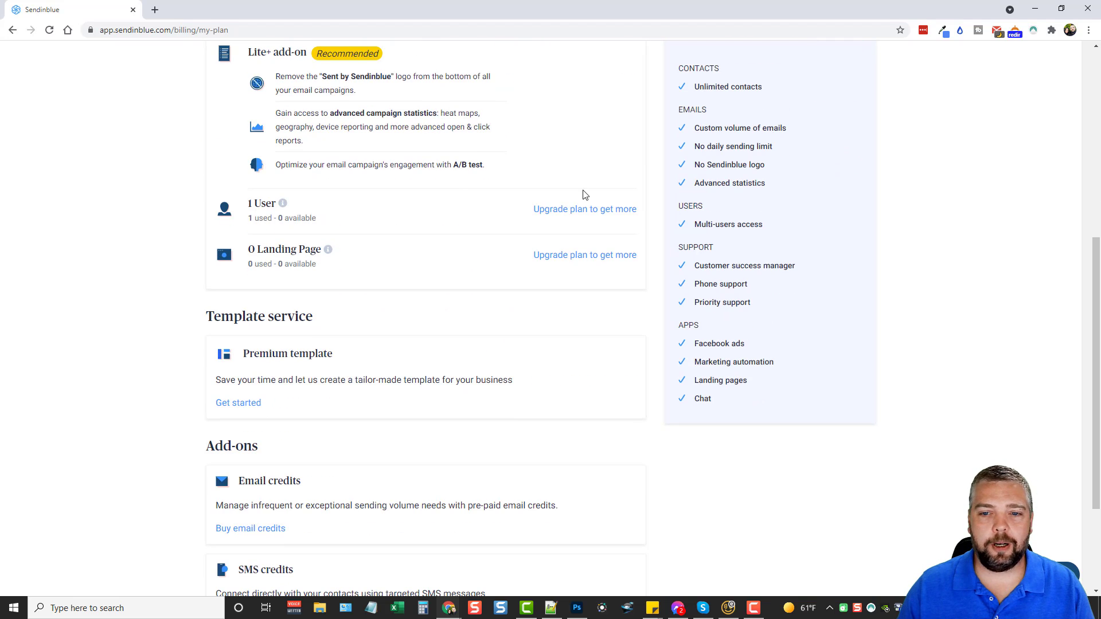
scroll(423, 312, down, 3)
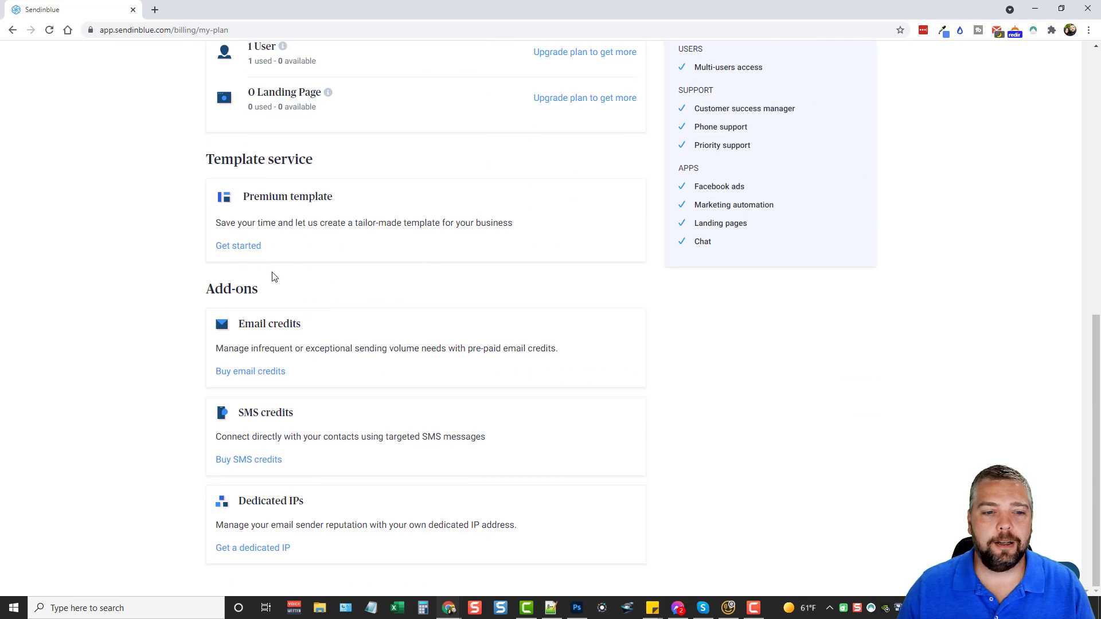
scroll(578, 421, up, 7)
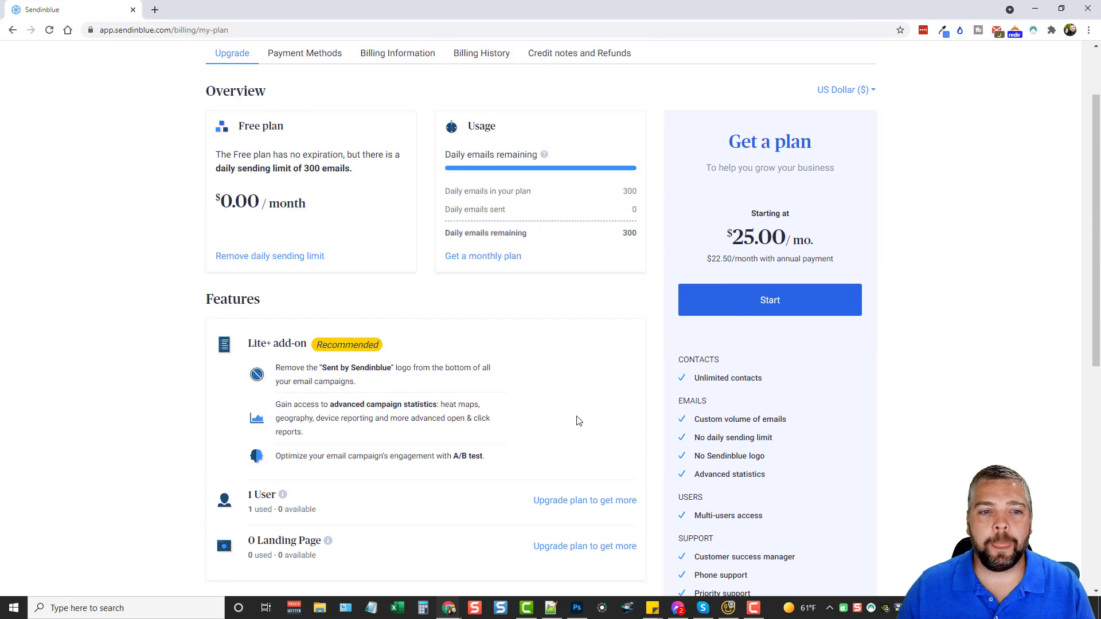
scroll(479, 430, down, 6)
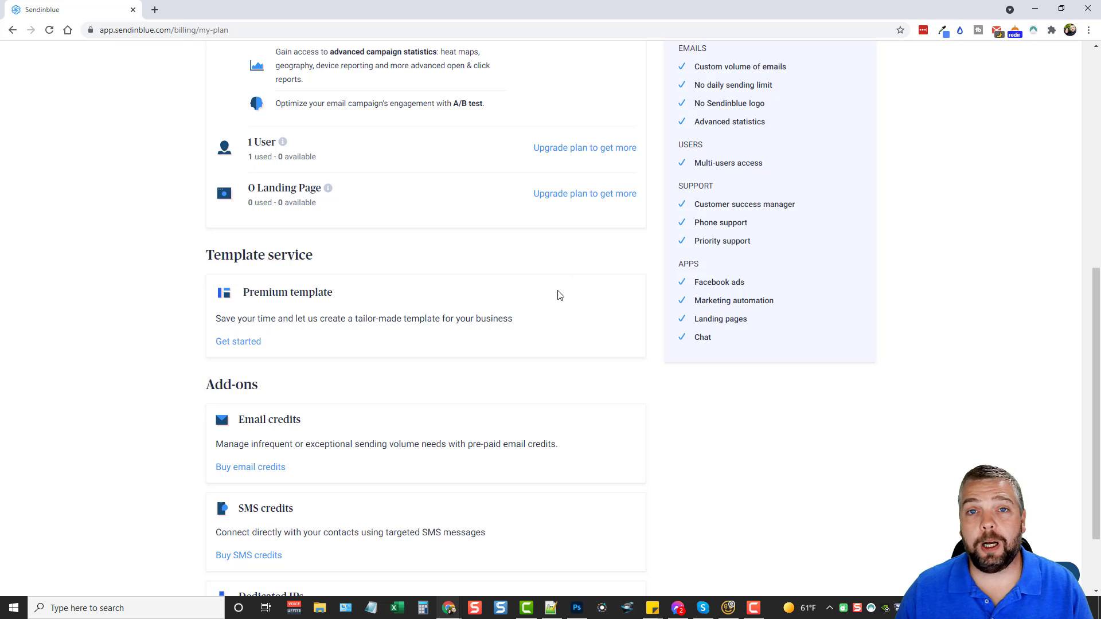
scroll(559, 373, up, 2)
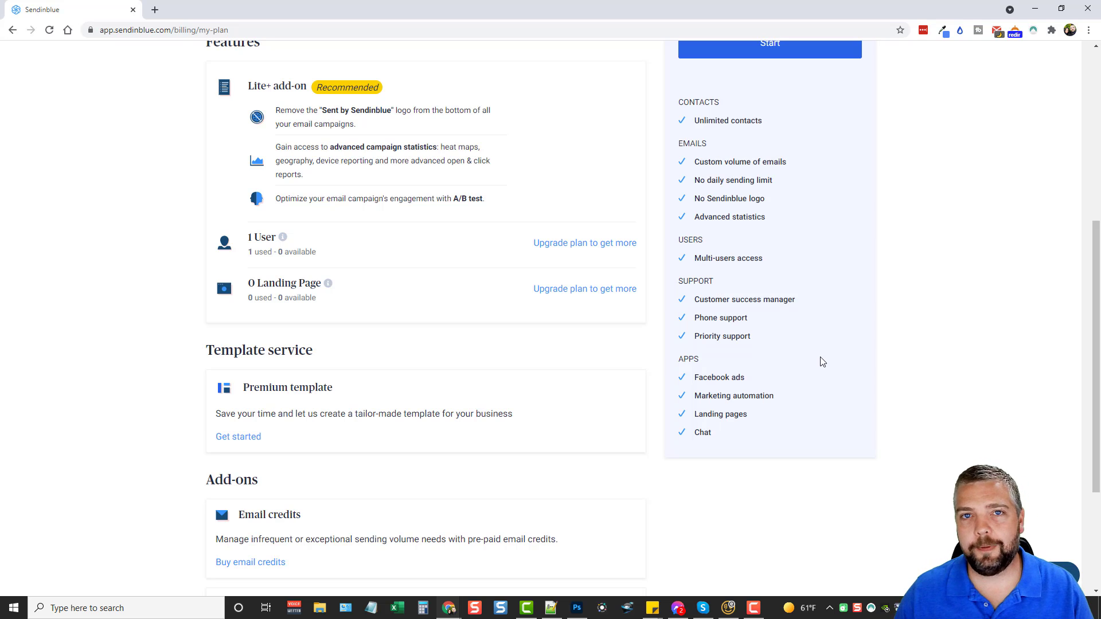
scroll(906, 428, up, 4)
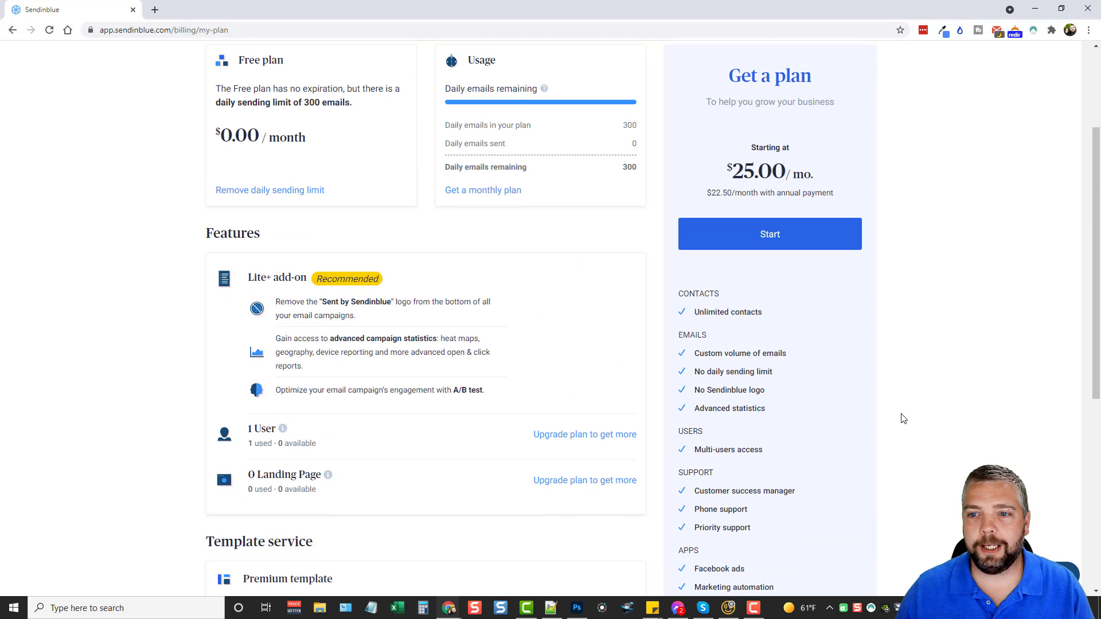
- Open the paid plan selection and compare the Lite, Premium and Enterprise prices, features and billing options
click(772, 241)
scroll(152, 302, down, 3)
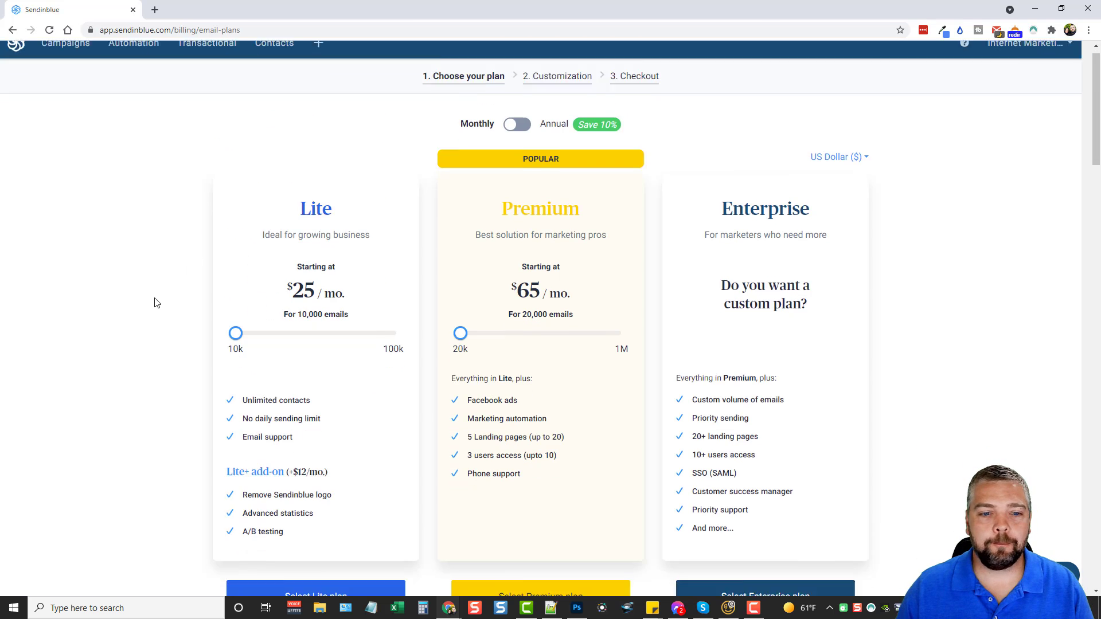
scroll(218, 253, up, 2)
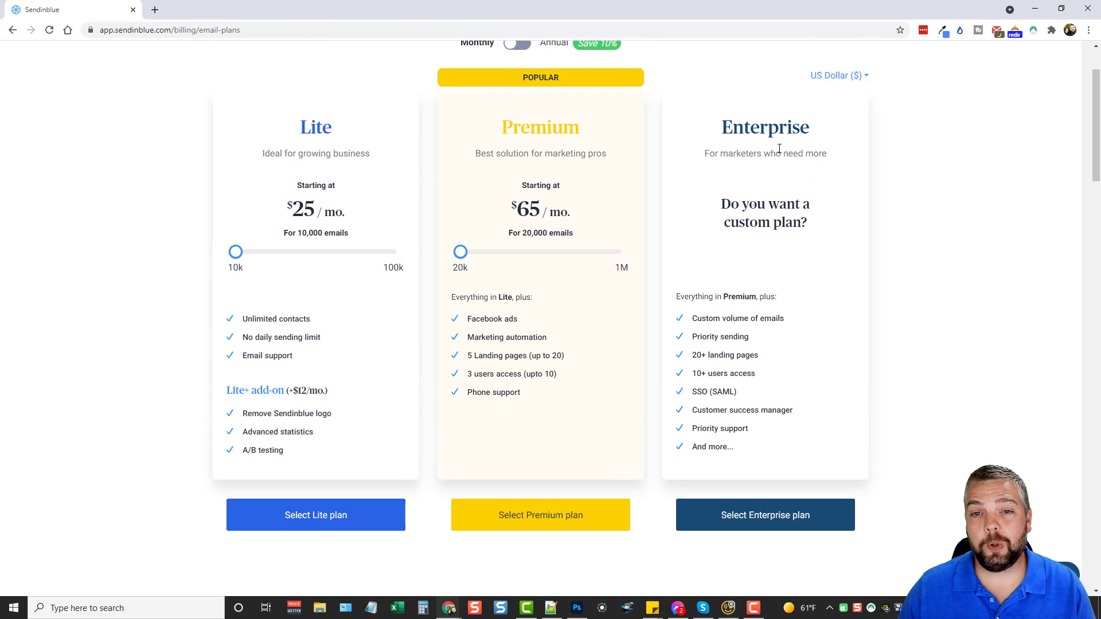
scroll(527, 159, up, 2)
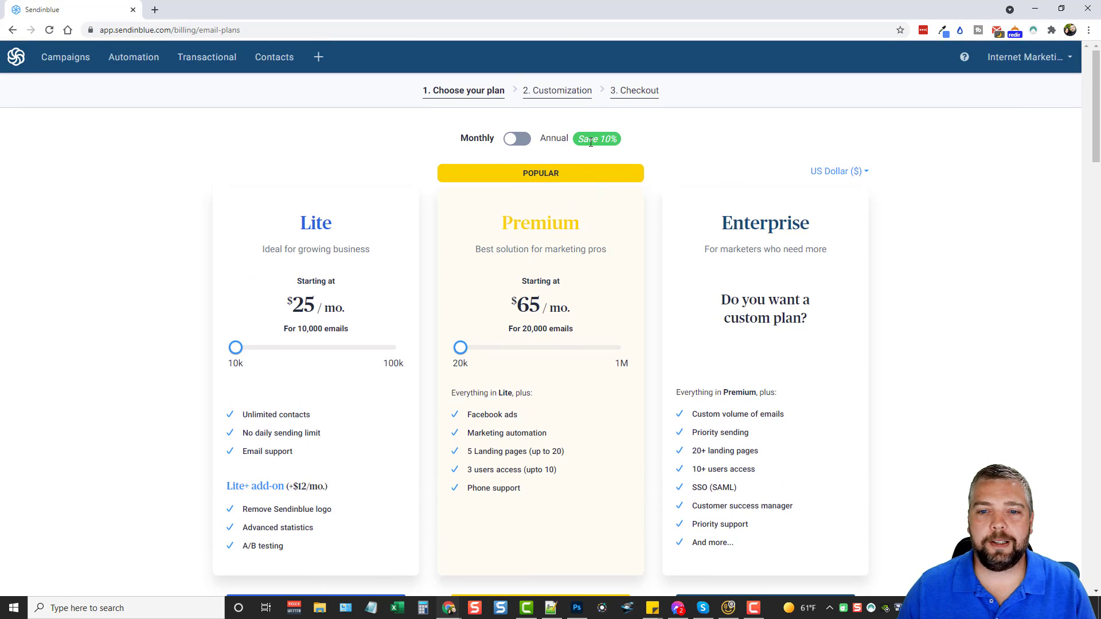
scroll(150, 301, down, 3)
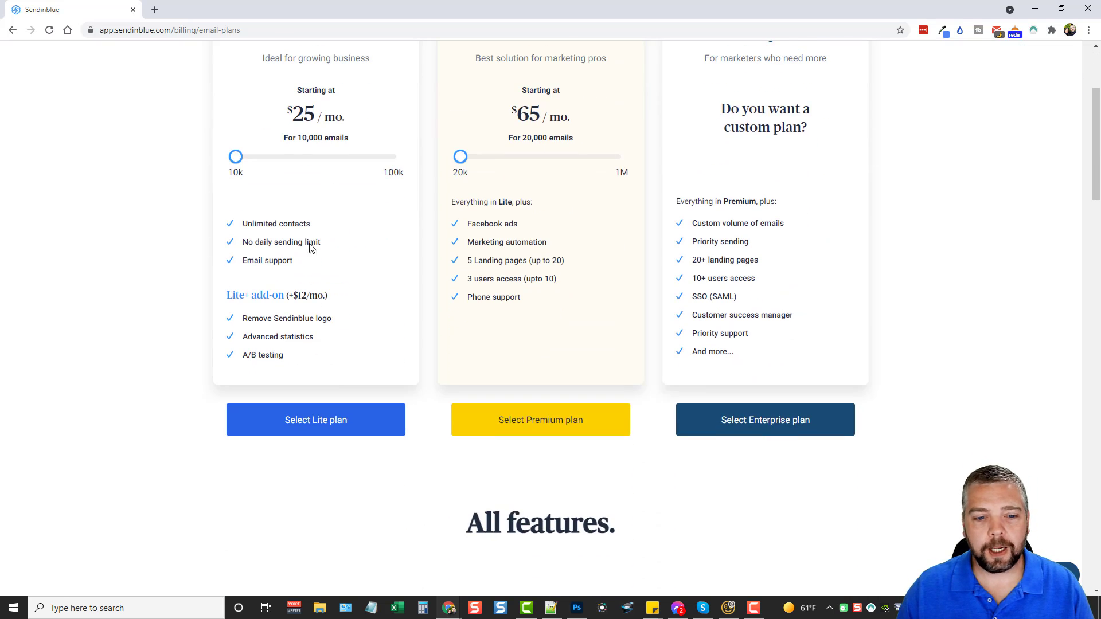
scroll(310, 246, up, 2)
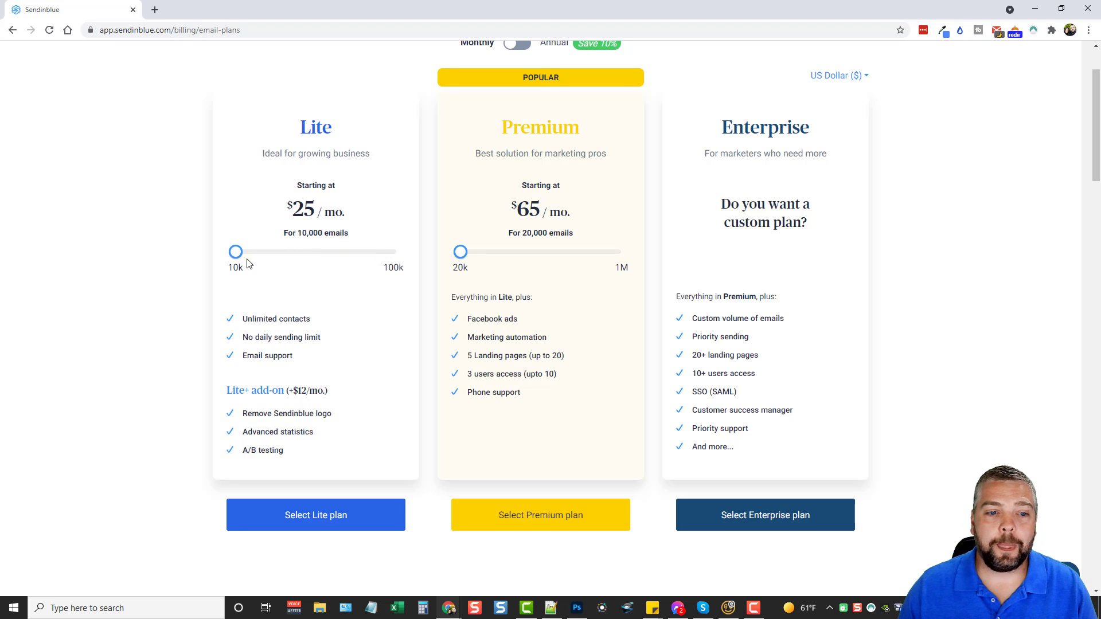
- Compare Lite and Premium prices at different email volumes, trying 100,000 emails and ending at 20,000 for both plans
drag(238, 252, 405, 261)
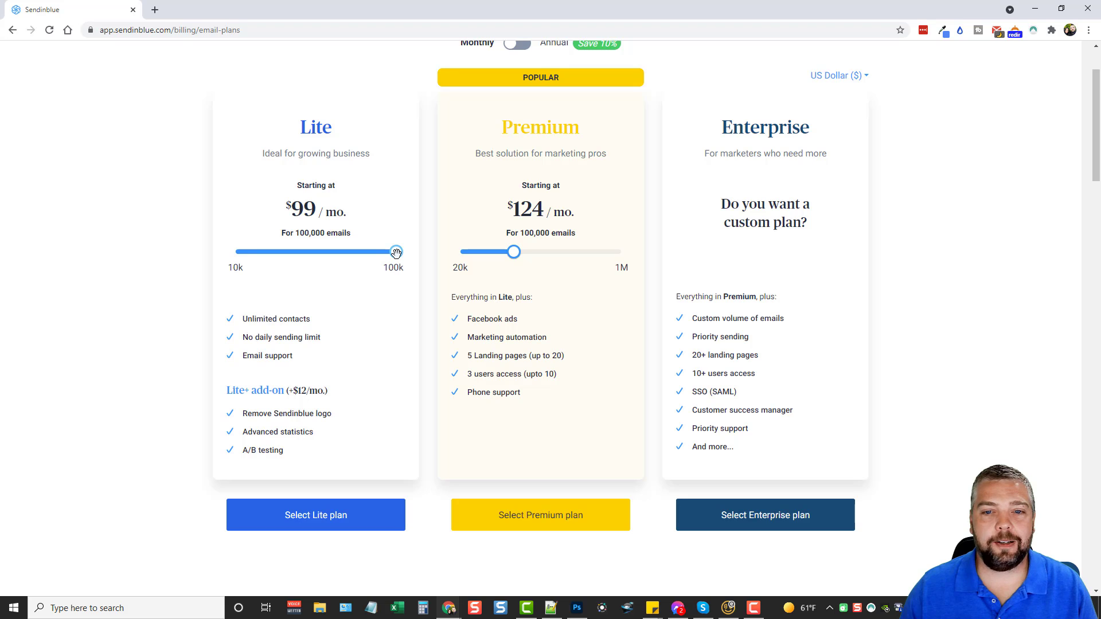
drag(513, 252, 639, 253)
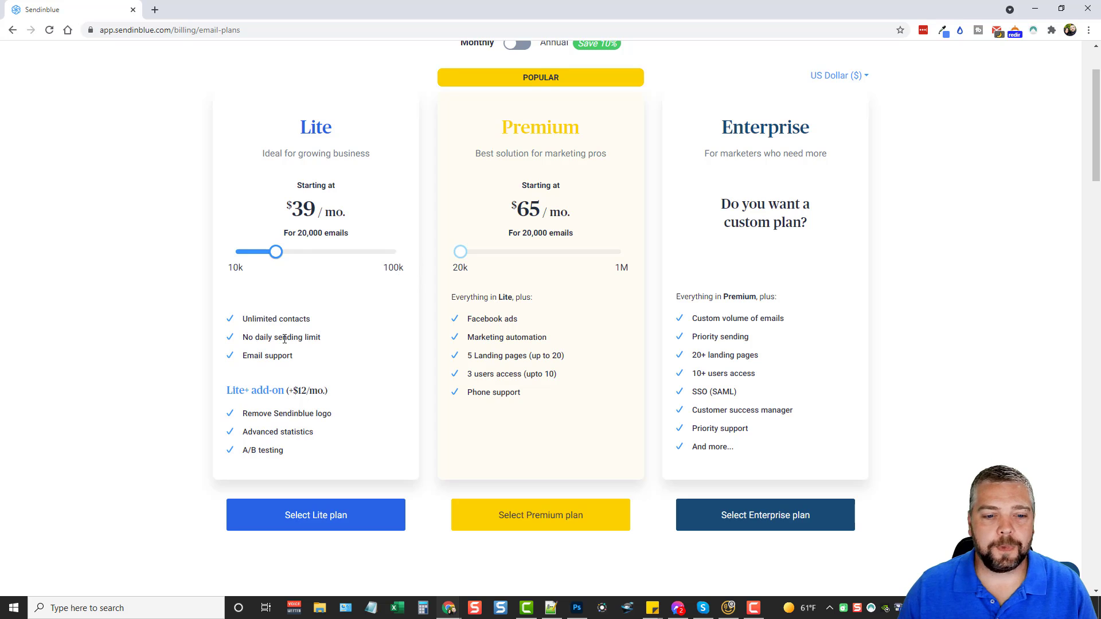
scroll(356, 393, up, 2)
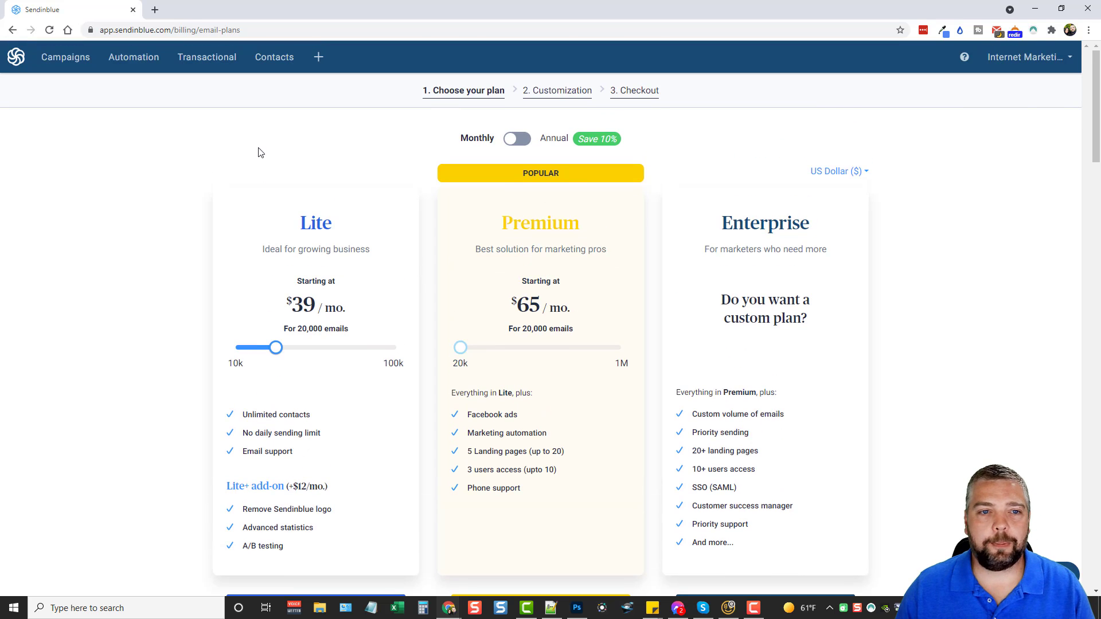
- Open the Automation section and look over its example workflow triggers and actions
click(134, 57)
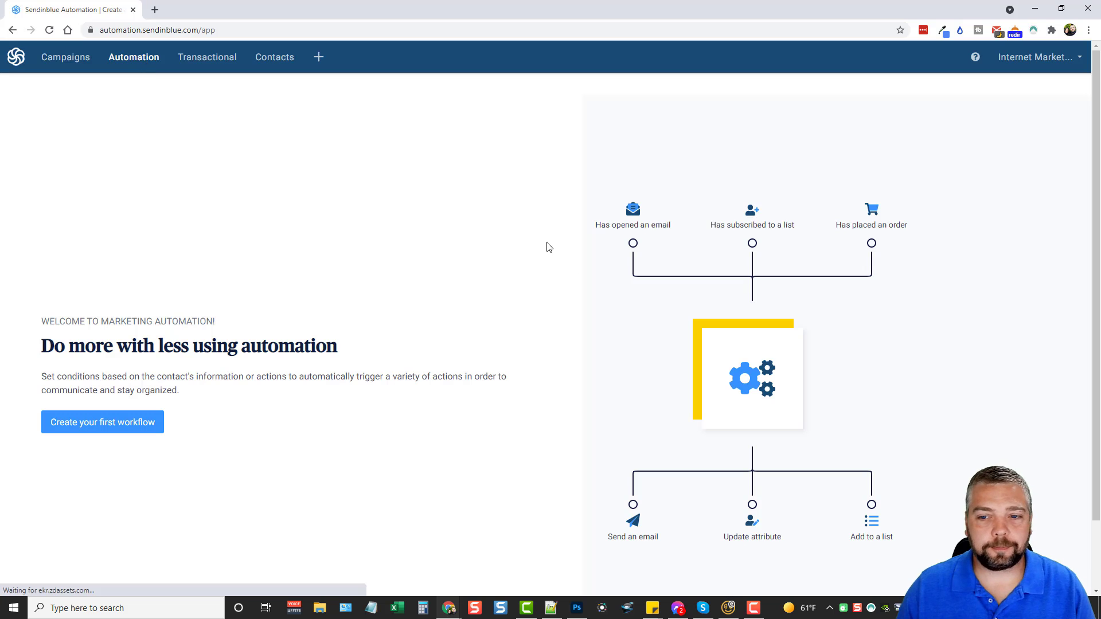
scroll(530, 337, down, 1)
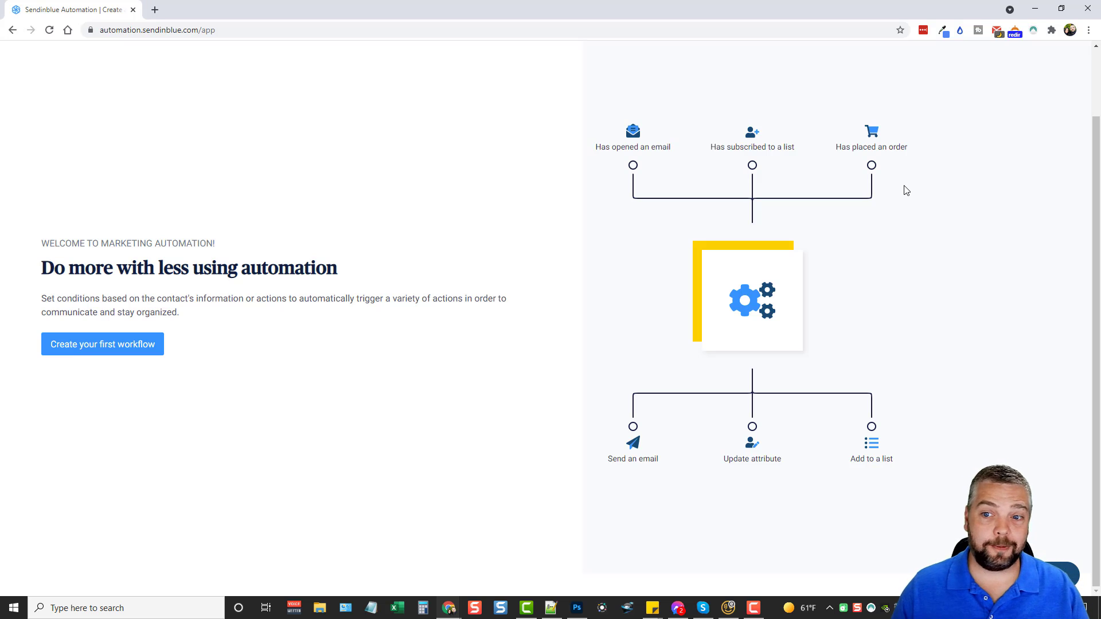
scroll(634, 307, up, 2)
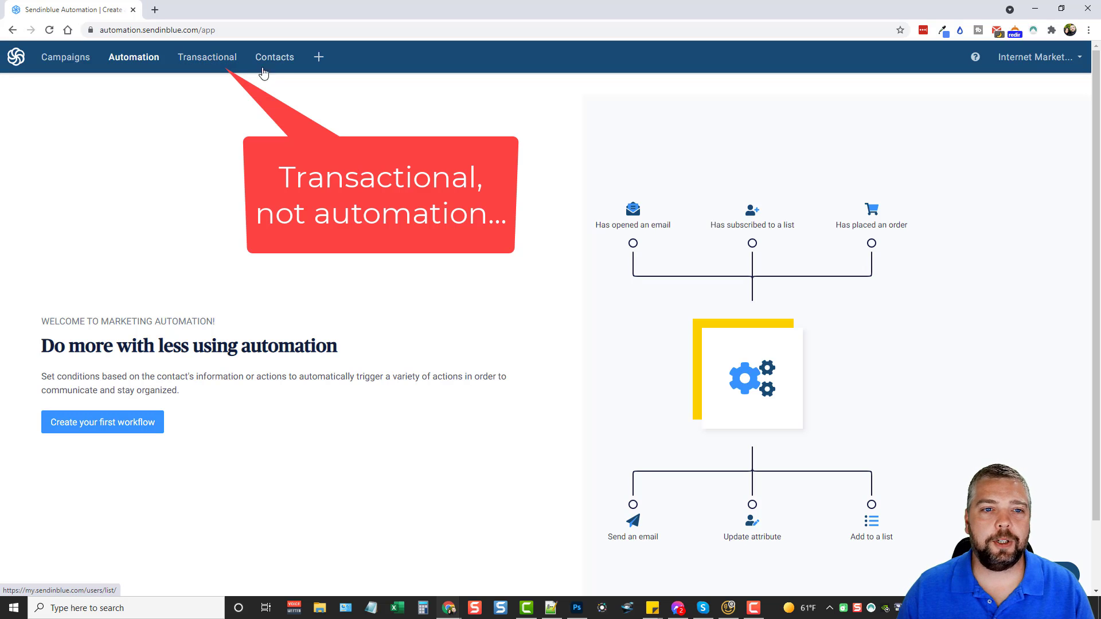
- View the contacts and their lists, and open the form for adding a new list
click(284, 61)
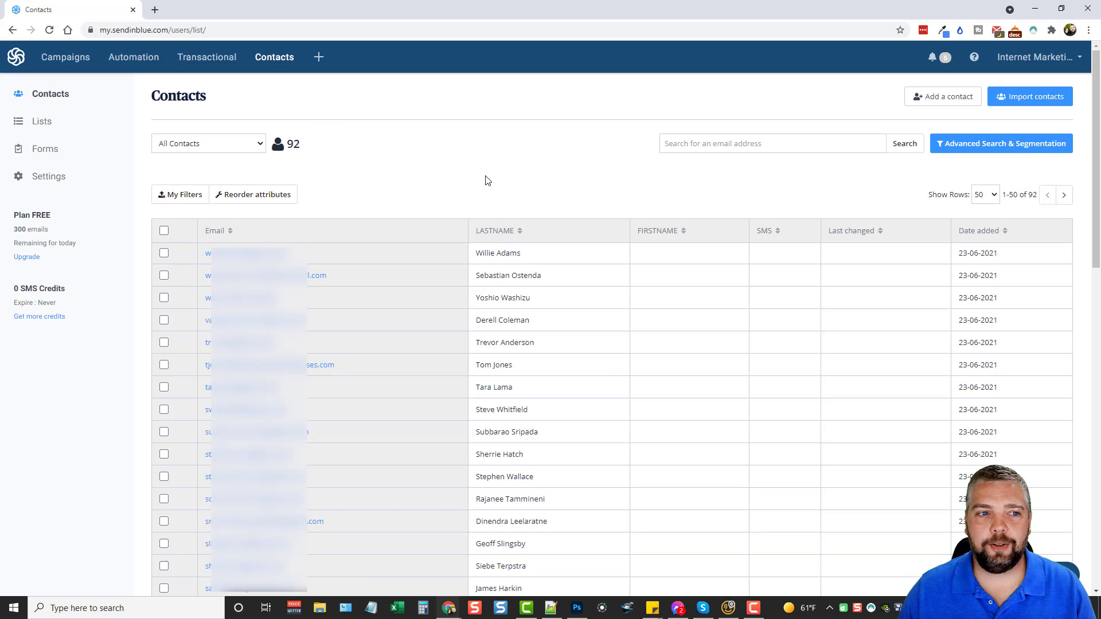
click(45, 125)
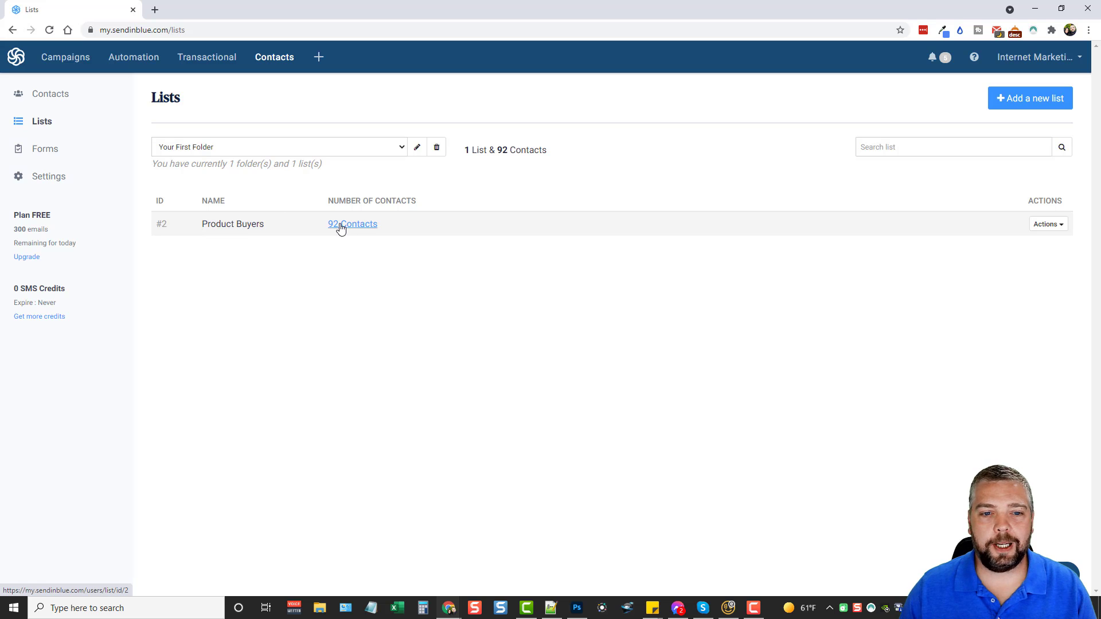
click(1028, 102)
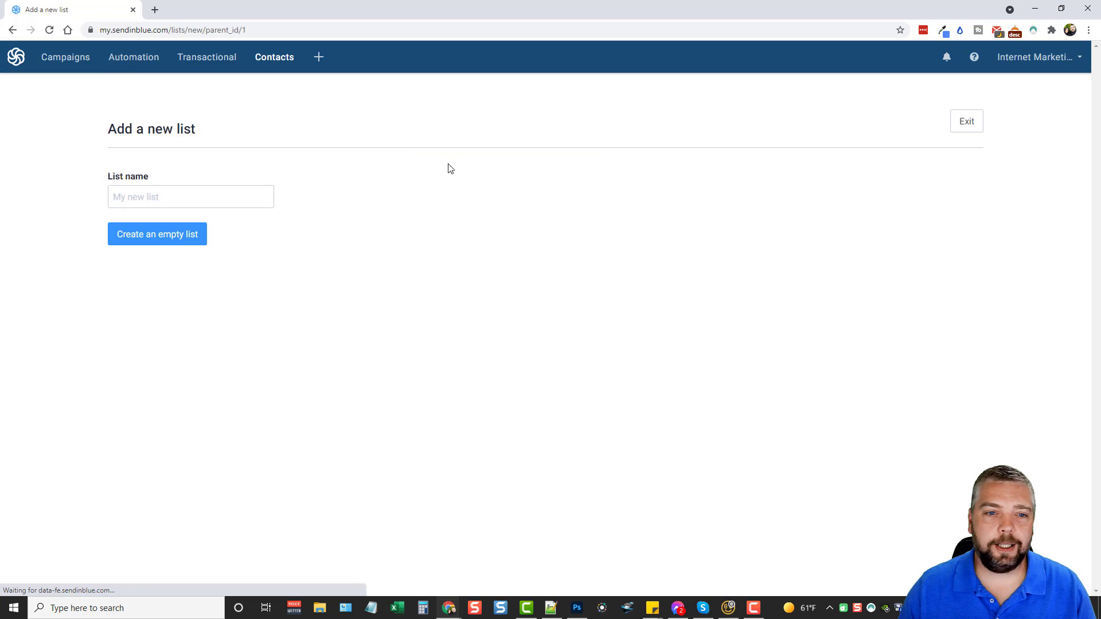
- Create an empty contact list named Test 2 and view the options for importing contacts into it
click(157, 201)
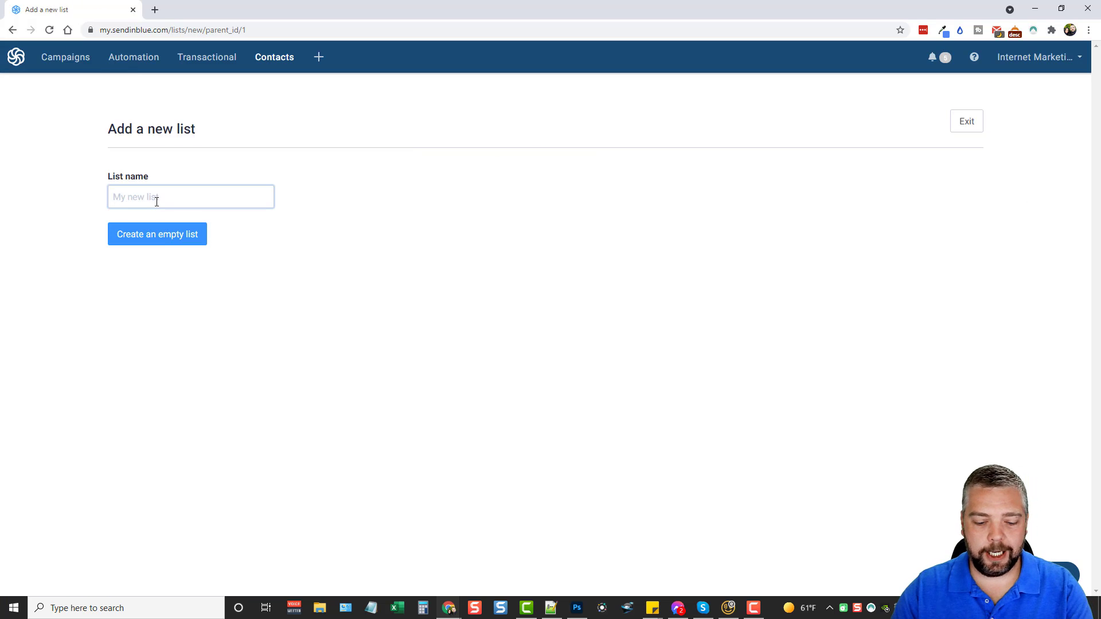
text(Test 2)
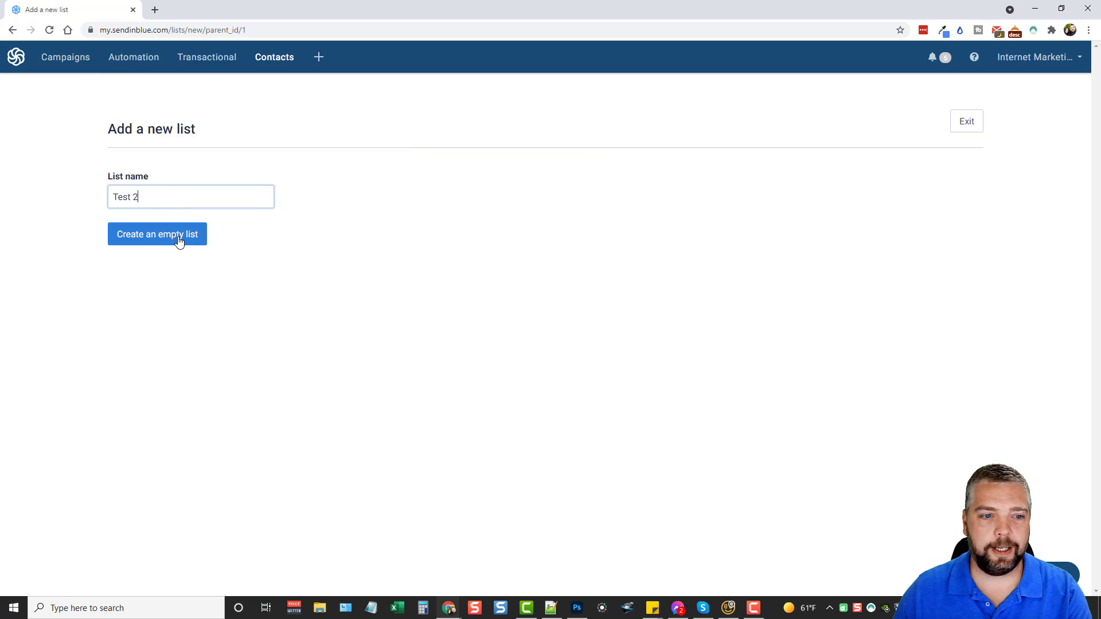
click(179, 241)
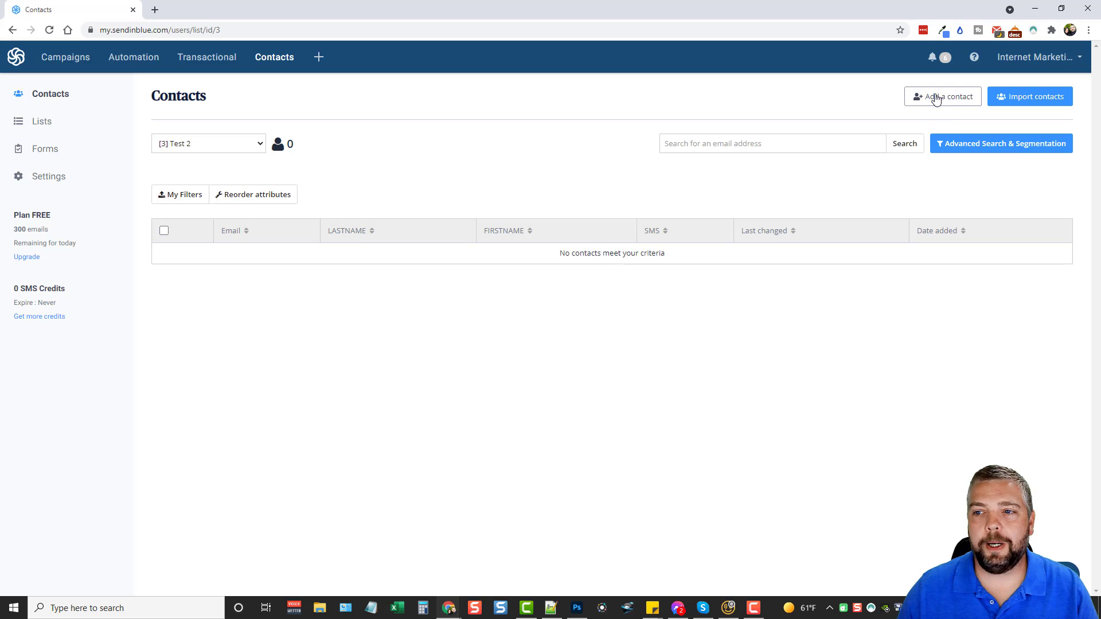
click(1030, 98)
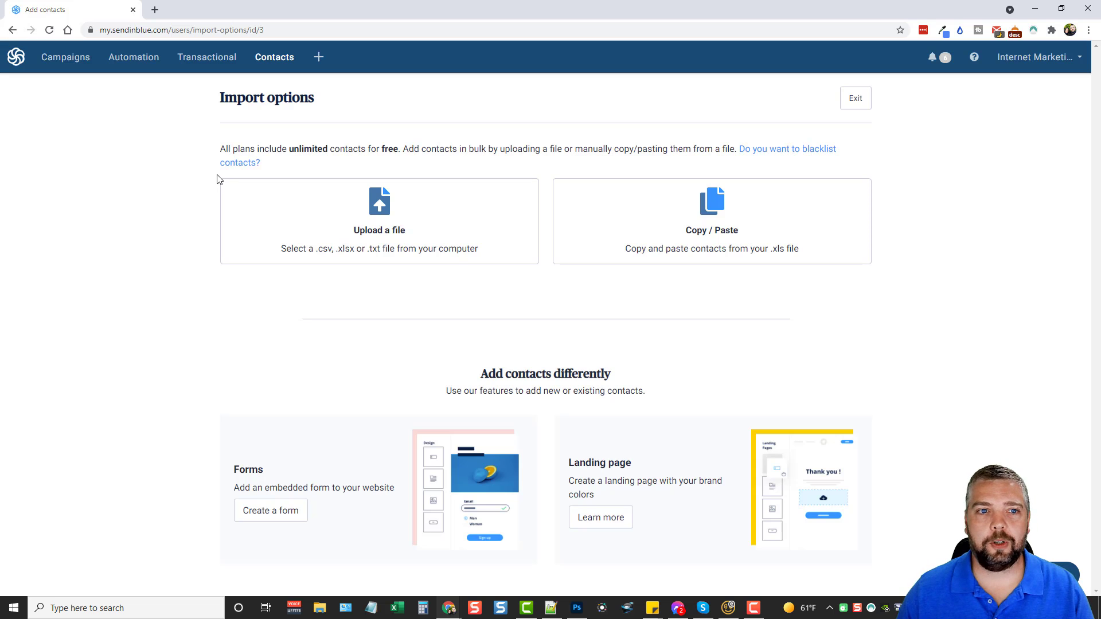
- Go to the subscription forms in Contacts and start a new subscription form, ready to enter its form name
click(274, 57)
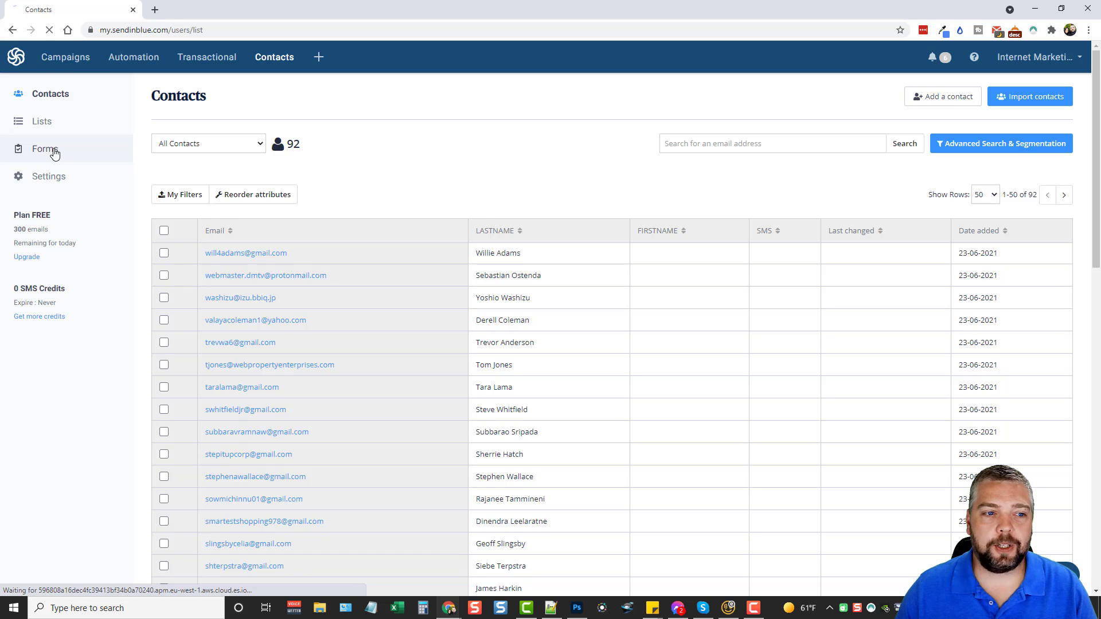
click(49, 150)
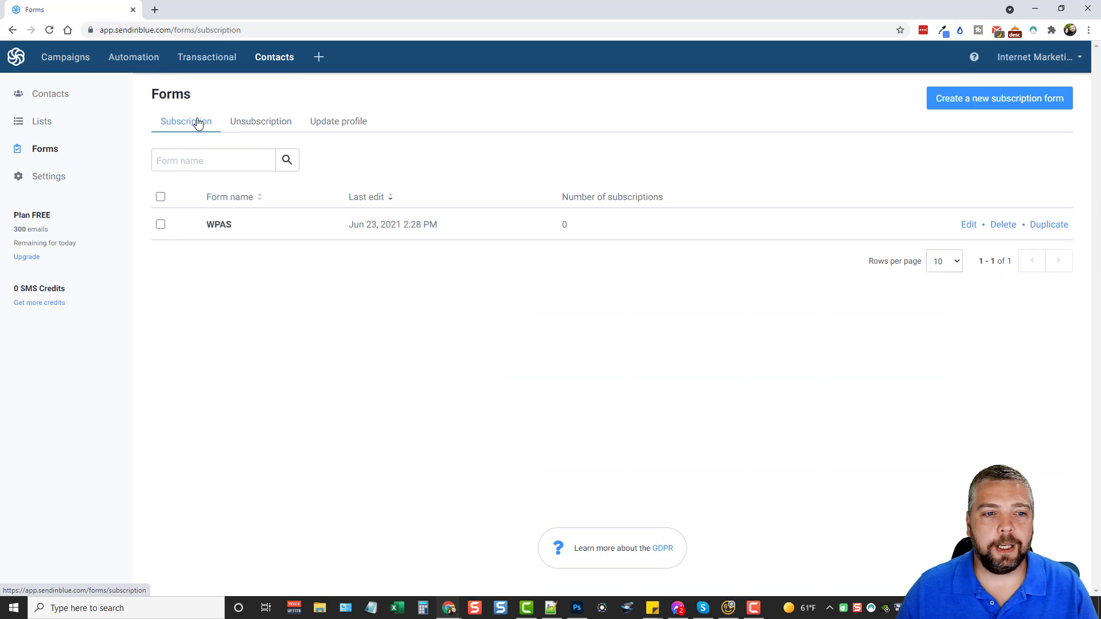
click(1013, 101)
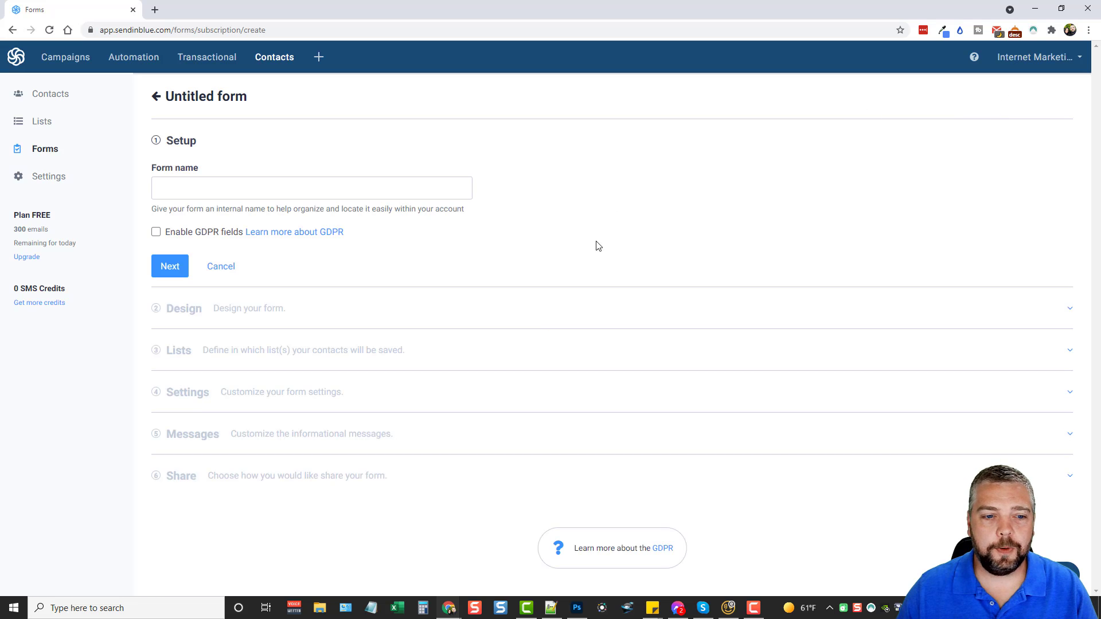
click(227, 187)
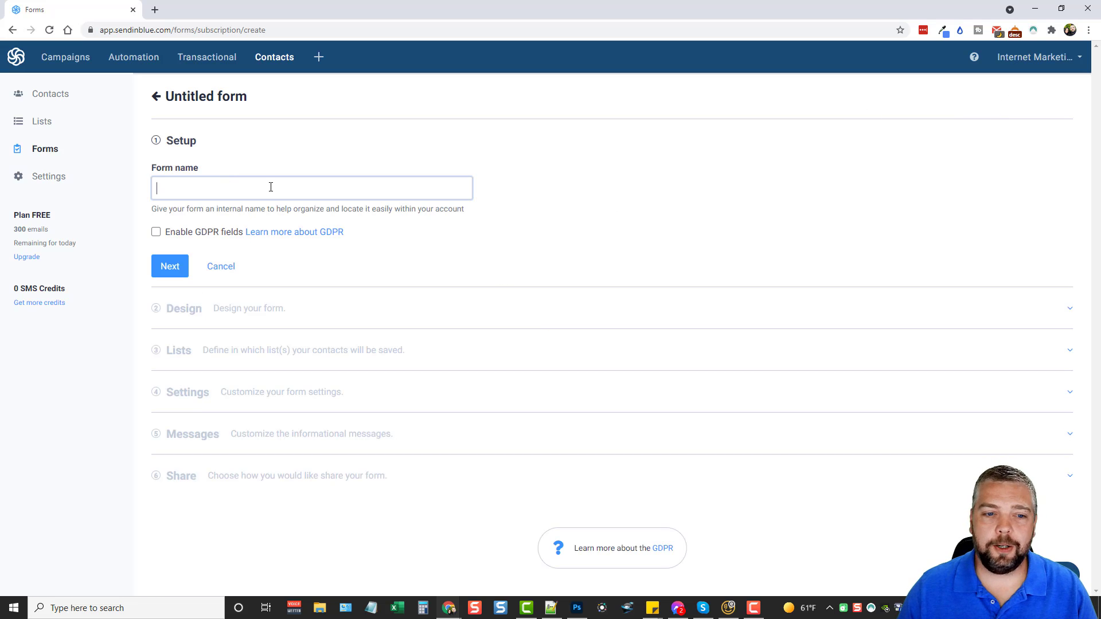